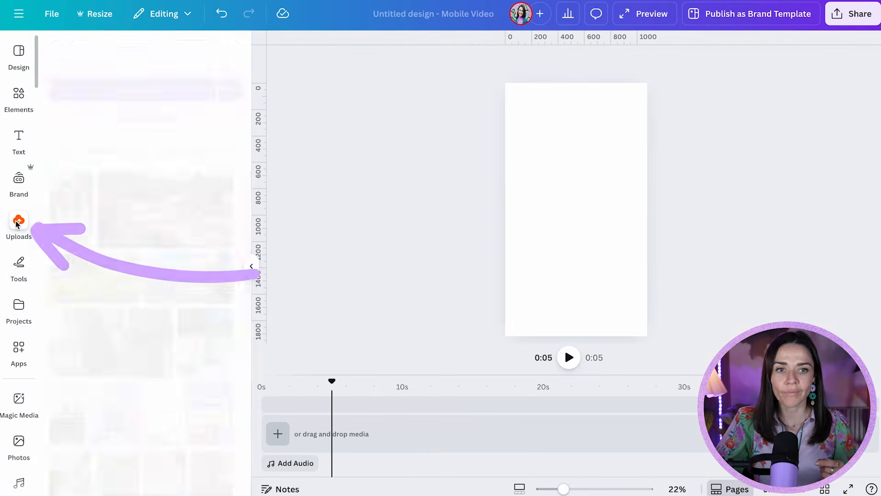
Step: Add the 44.6s uploaded video to the mobile video design
{"action": "left_click", "coordinate": [64, 151]}
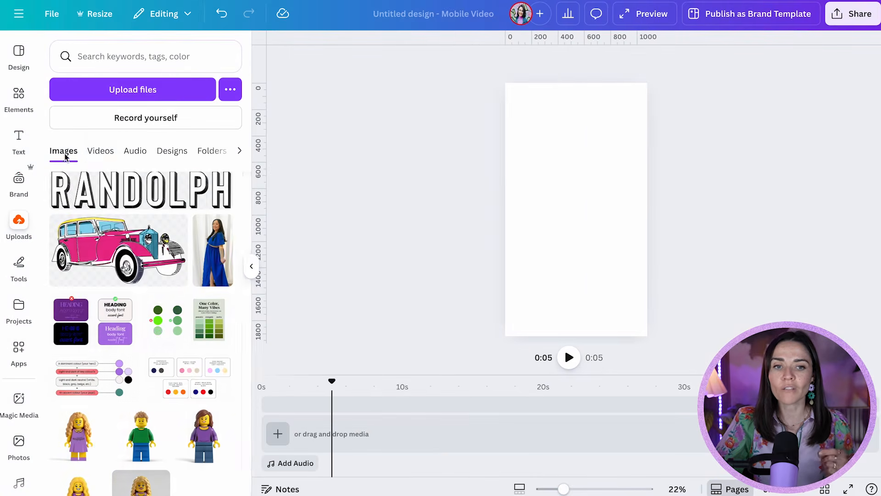
{"action": "left_click", "coordinate": [94, 155]}
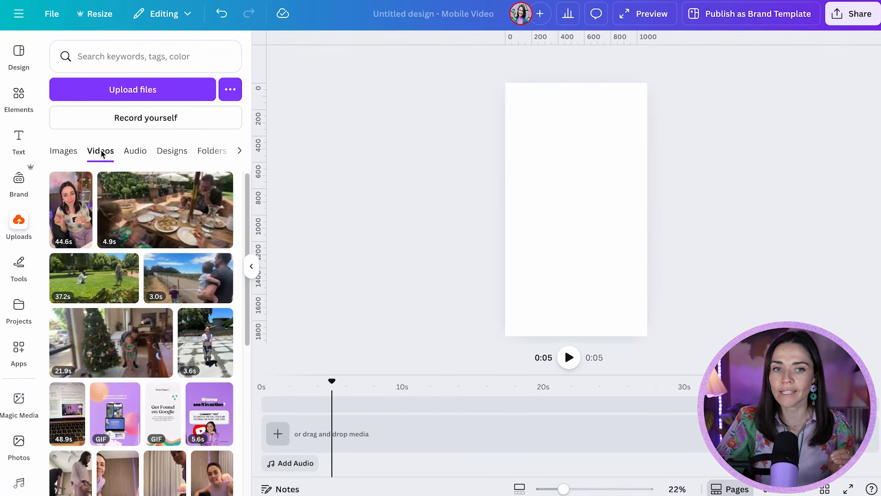
{"action": "left_click", "coordinate": [79, 214]}
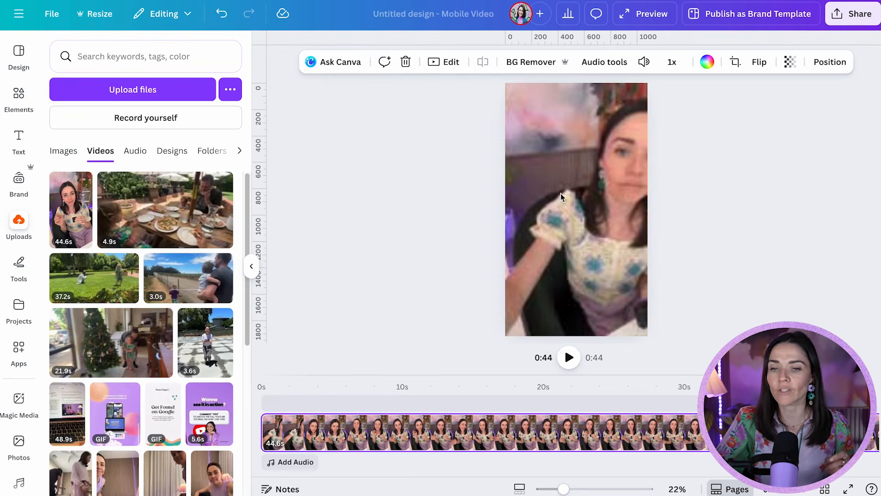
Step: Set the added video as the page background so it fills the frame
{"action": "left_click_drag", "start_coordinate": [560, 192], "coordinate": [563, 217]}
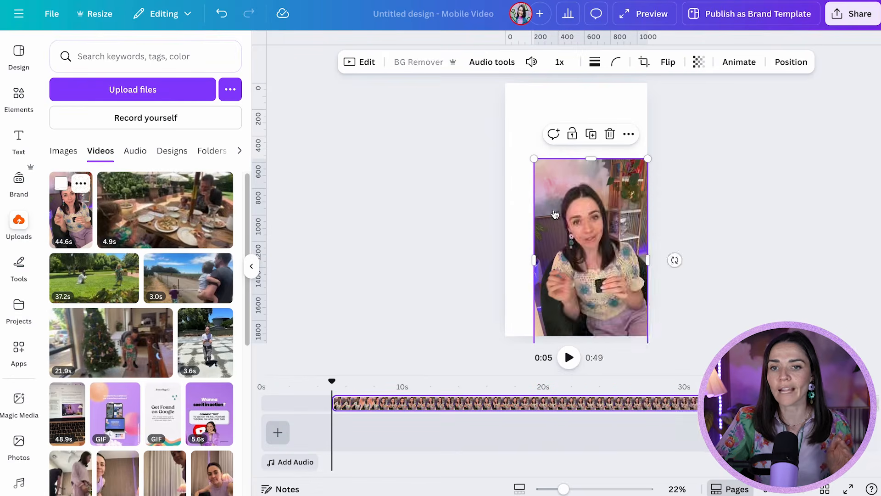
{"action": "right_click", "coordinate": [564, 221]}
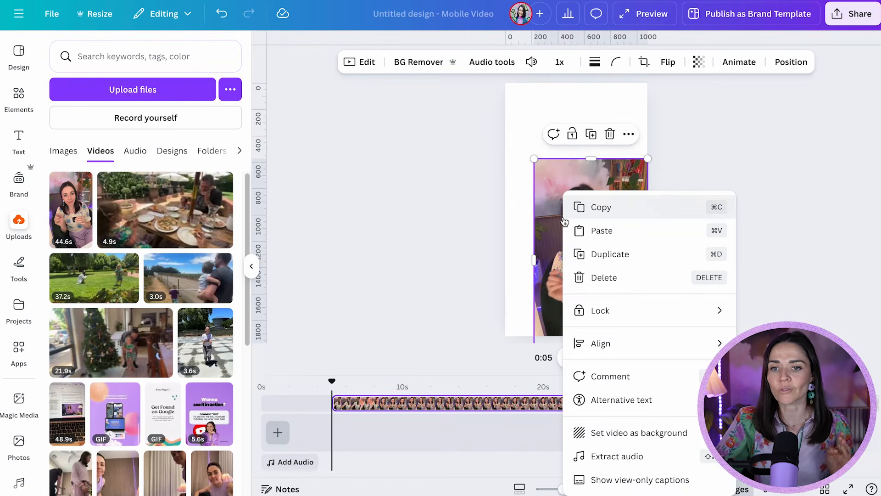
{"action": "left_click", "coordinate": [616, 438]}
{"action": "left_click", "coordinate": [251, 268]}
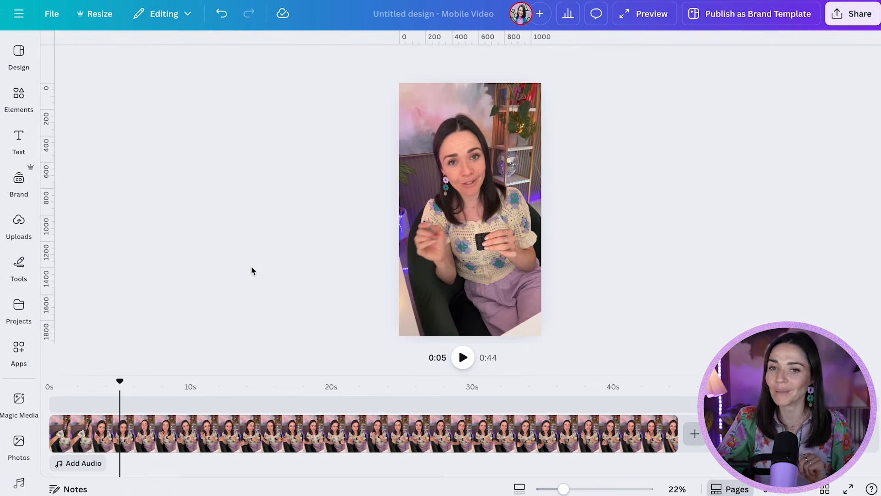
Step: Trim about 2 seconds off the start of the video clip
{"action": "left_click", "coordinate": [408, 439]}
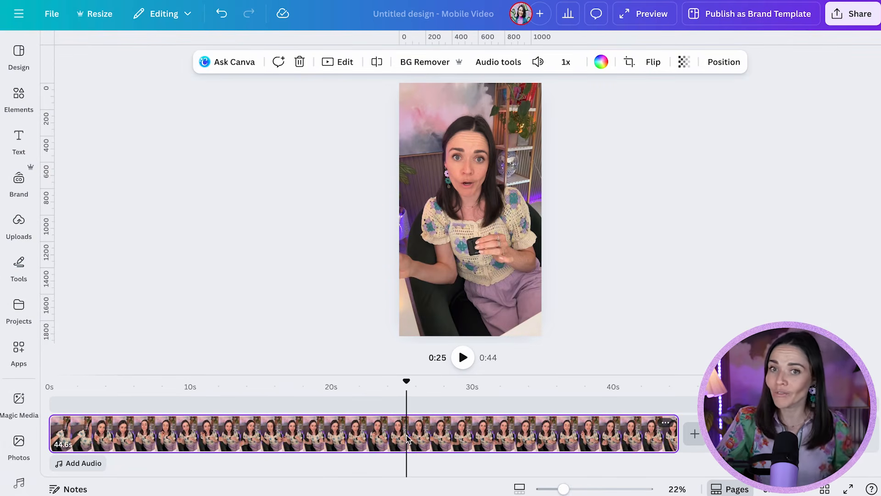
{"action": "left_click", "coordinate": [59, 434]}
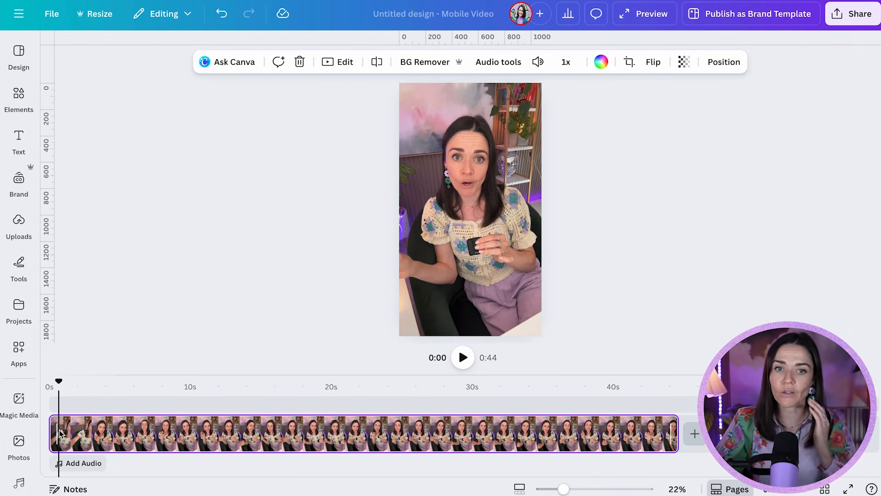
{"action": "left_click", "coordinate": [82, 432]}
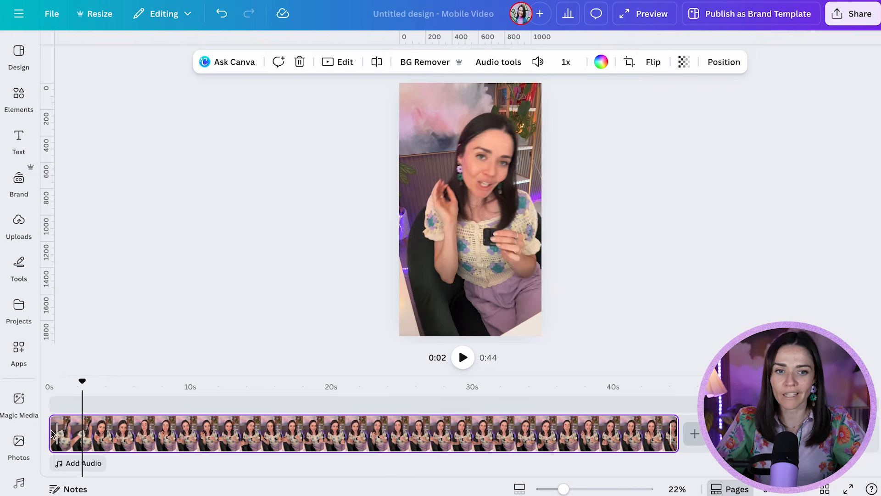
{"action": "left_click_drag", "start_coordinate": [55, 434], "coordinate": [79, 432]}
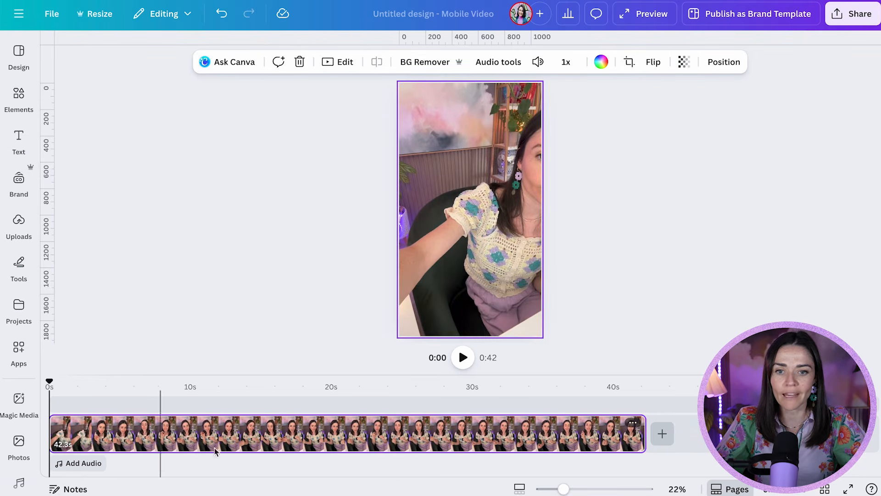
Step: Preview the ending and trim the end of the video clip to about 0:40
{"action": "left_click", "coordinate": [632, 423]}
{"action": "left_click", "coordinate": [617, 434]}
{"action": "left_click", "coordinate": [596, 438]}
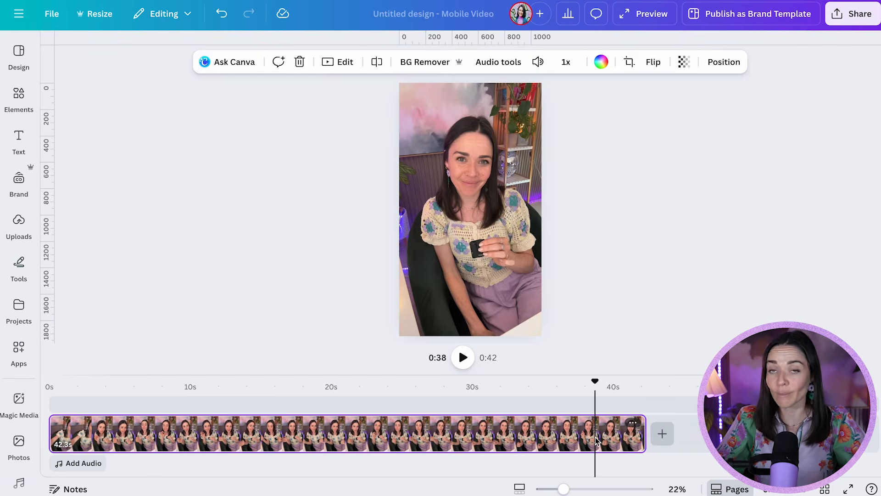
{"action": "key", "text": "space"}
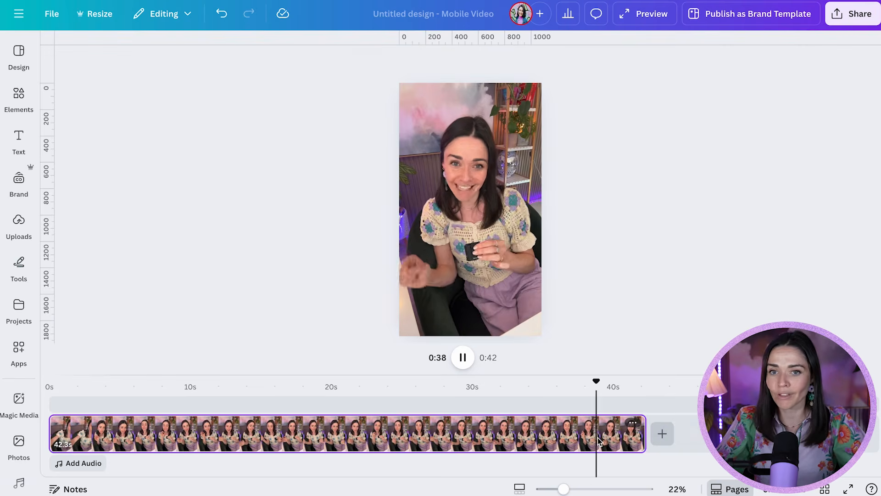
{"action": "key", "text": "space"}
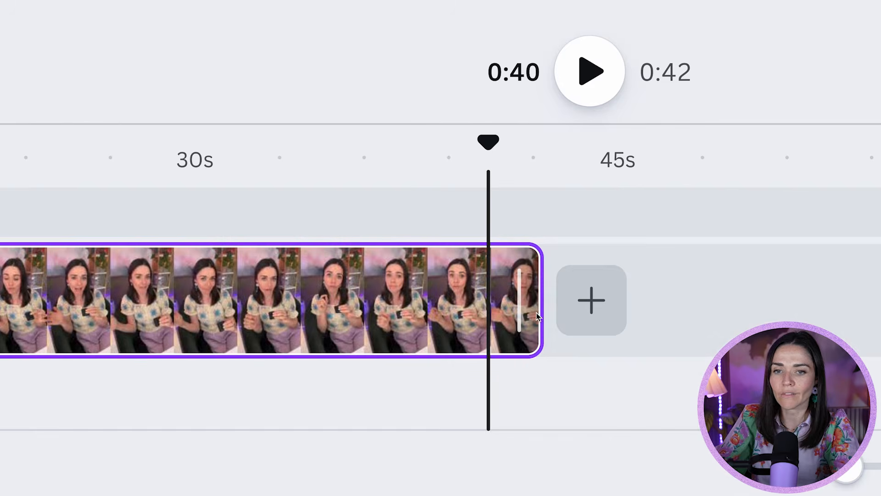
{"action": "left_click_drag", "start_coordinate": [538, 316], "coordinate": [491, 315]}
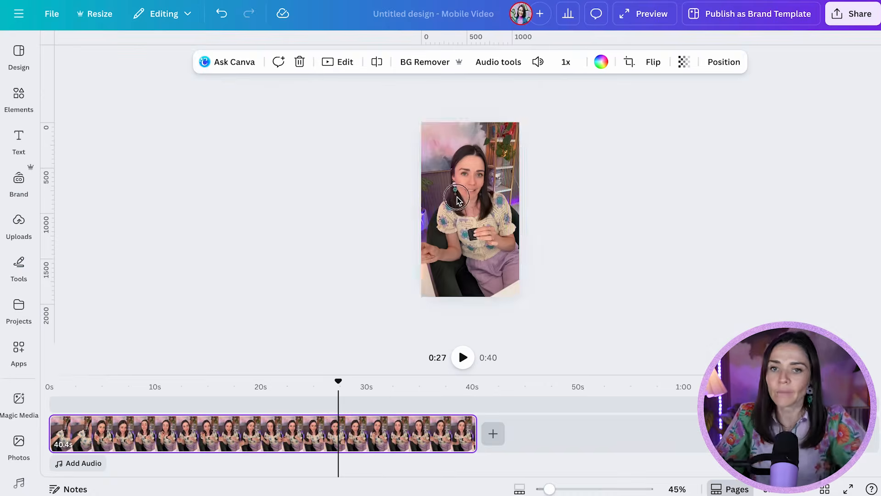
{"action": "left_click", "coordinate": [458, 199]}
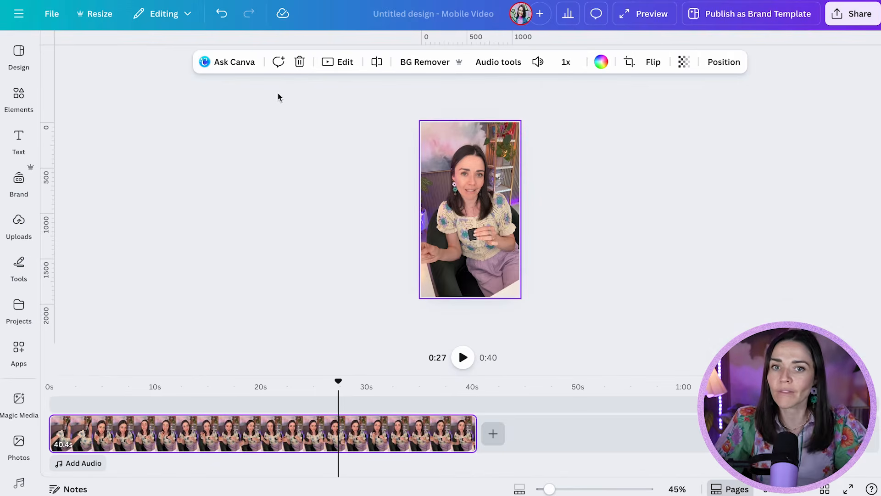
Step: Generate automatic captions for the video from the Captions text option
{"action": "left_click", "coordinate": [20, 139]}
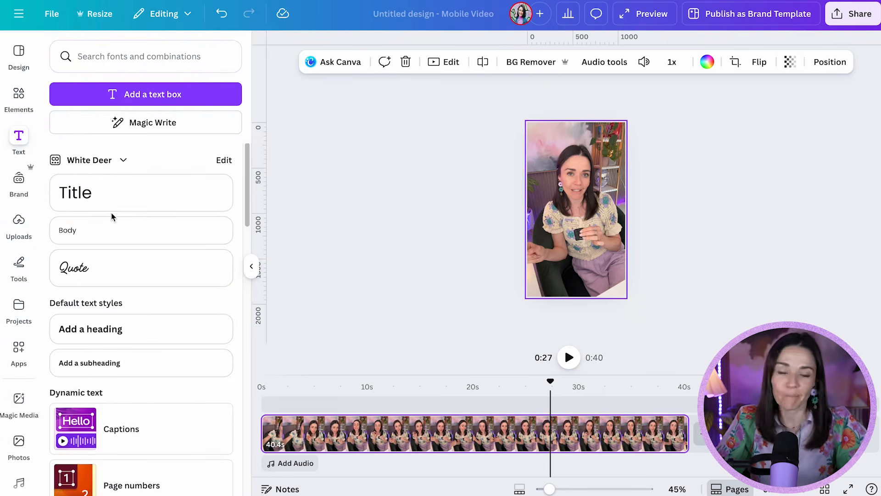
{"action": "scroll", "coordinate": [111, 213], "scroll_direction": "down", "scroll_amount": 2}
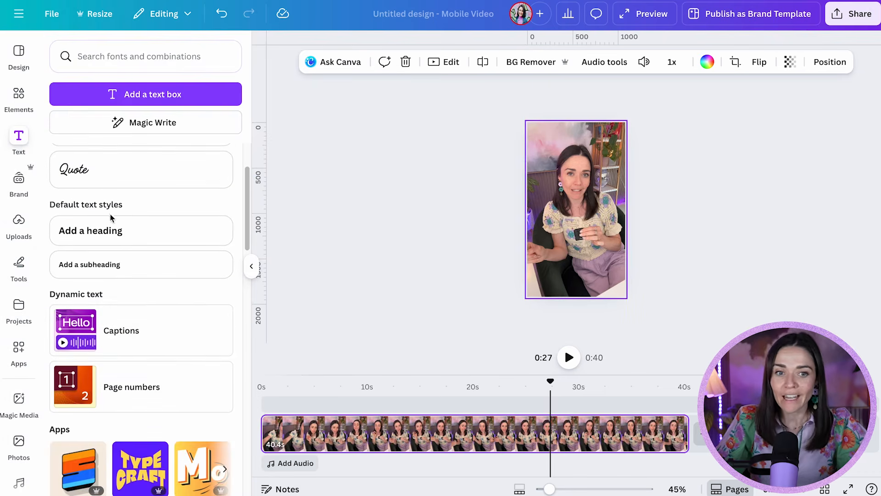
{"action": "left_click", "coordinate": [121, 337]}
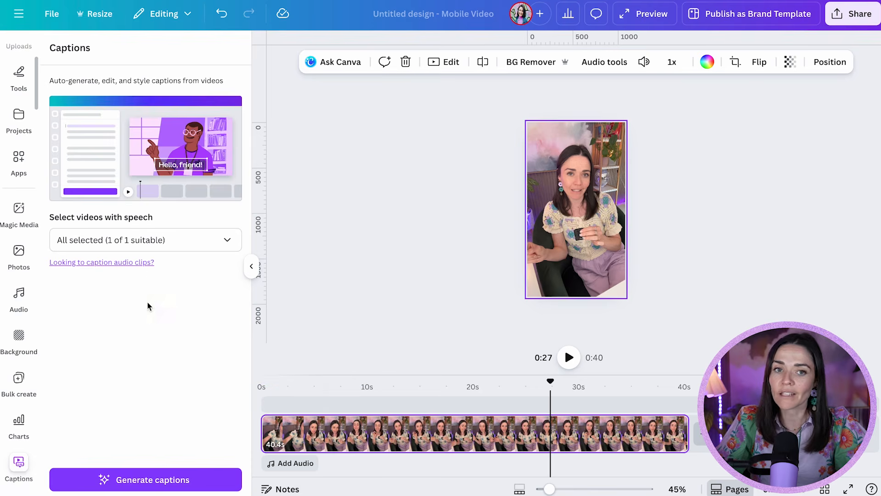
{"action": "left_click", "coordinate": [198, 238]}
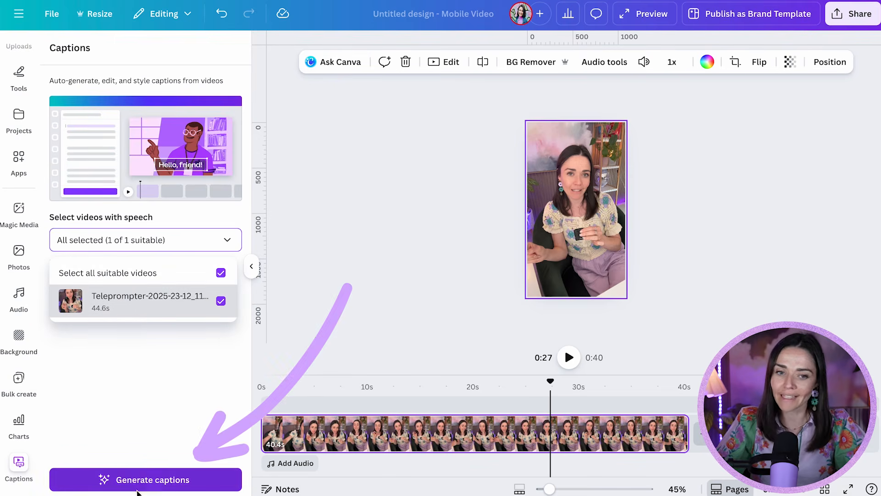
{"action": "left_click", "coordinate": [147, 481]}
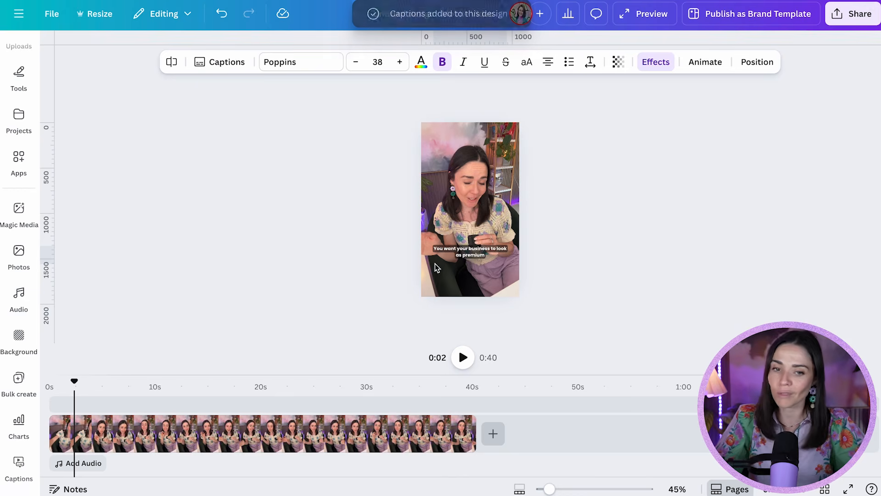
Step: Select the captions and increase their font size to 48
{"action": "left_click", "coordinate": [212, 433]}
{"action": "left_click", "coordinate": [467, 256]}
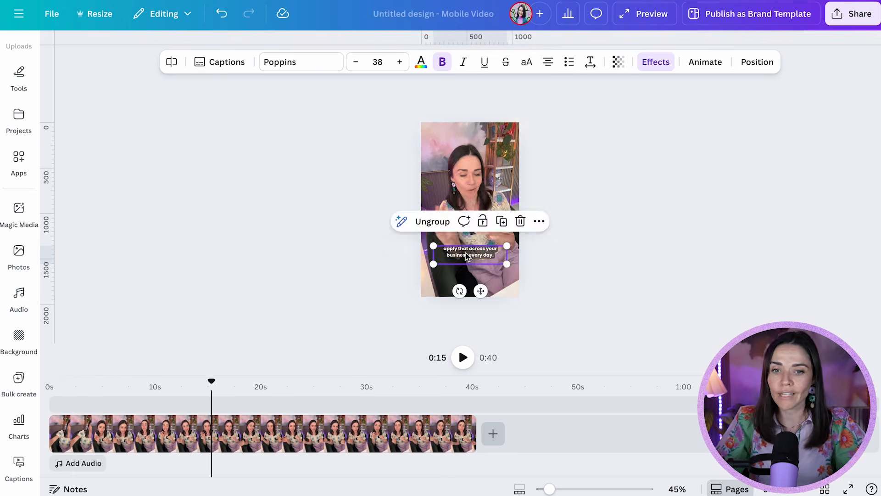
{"action": "scroll", "coordinate": [474, 258], "scroll_direction": "up", "scroll_amount": 10}
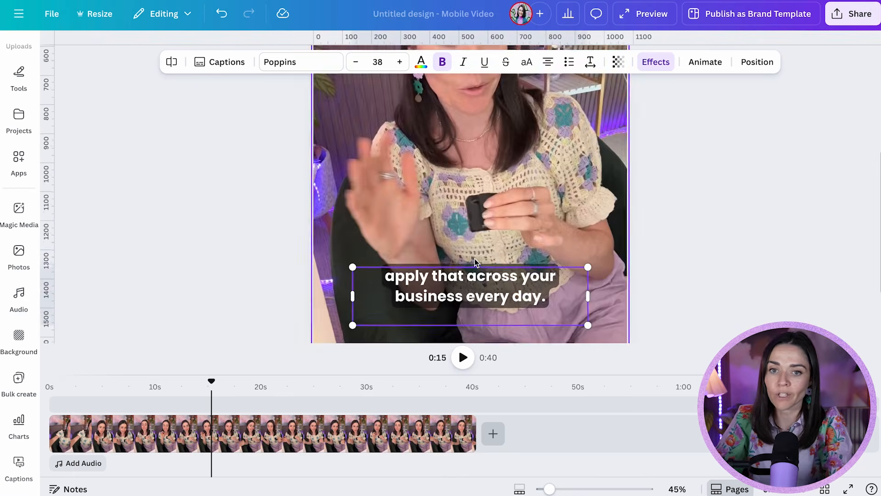
{"action": "scroll", "coordinate": [475, 188], "scroll_direction": "up", "scroll_amount": 3}
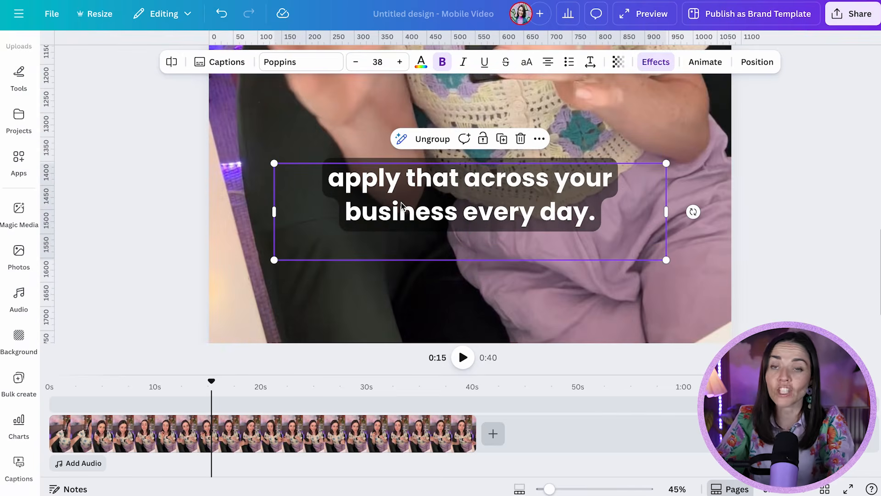
{"action": "left_click", "coordinate": [400, 62]}
{"action": "left_click", "coordinate": [399, 61]}
{"action": "left_click", "coordinate": [400, 61]}
Step: Reposition the caption block on the video and narrow its width
{"action": "left_click_drag", "start_coordinate": [450, 227], "coordinate": [457, 193]}
{"action": "scroll", "coordinate": [456, 195], "scroll_direction": "down", "scroll_amount": 5}
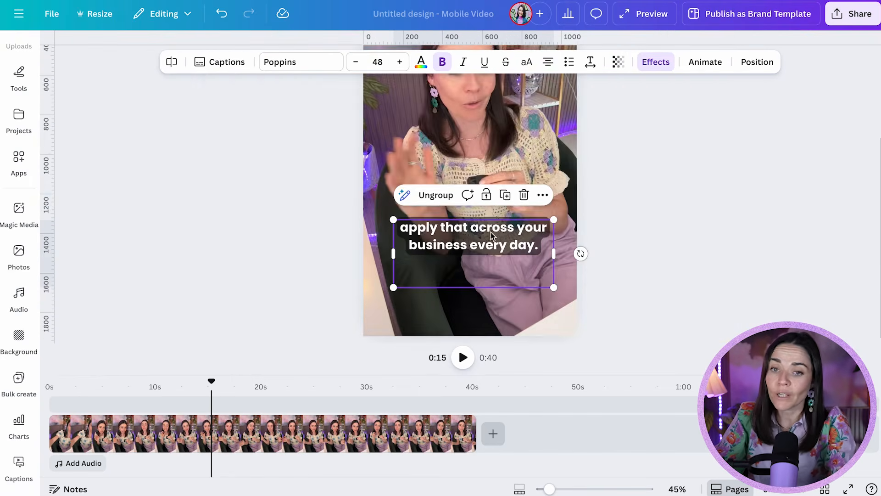
{"action": "scroll", "coordinate": [491, 232], "scroll_direction": "down", "scroll_amount": 3}
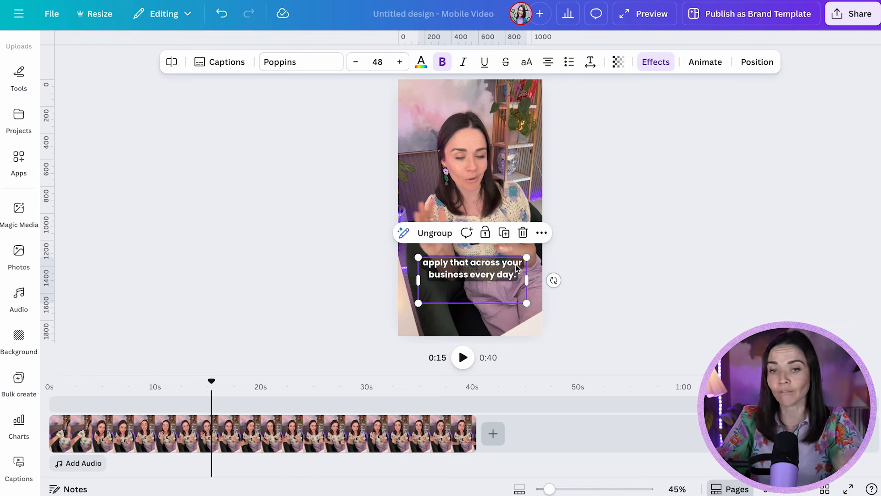
{"action": "left_click", "coordinate": [676, 310]}
{"action": "left_click_drag", "start_coordinate": [474, 301], "coordinate": [472, 343]}
{"action": "left_click", "coordinate": [631, 318]}
{"action": "left_click_drag", "start_coordinate": [444, 311], "coordinate": [462, 267]}
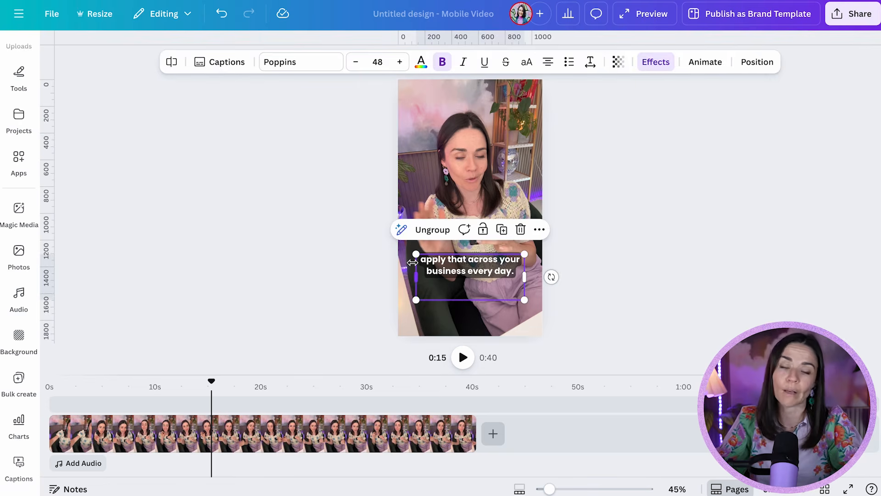
{"action": "left_click_drag", "start_coordinate": [416, 254], "coordinate": [455, 265]}
{"action": "left_click", "coordinate": [632, 264]}
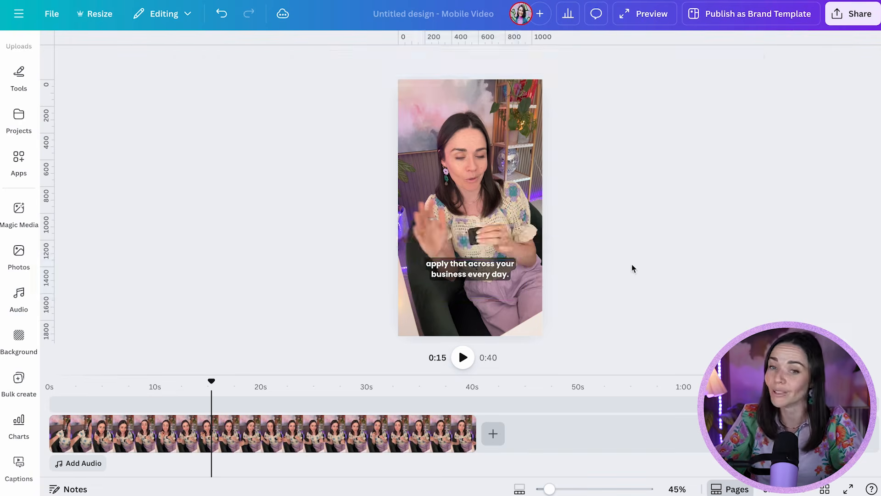
Step: Open the caption transcript list and scroll through the caption lines
{"action": "left_click", "coordinate": [471, 277]}
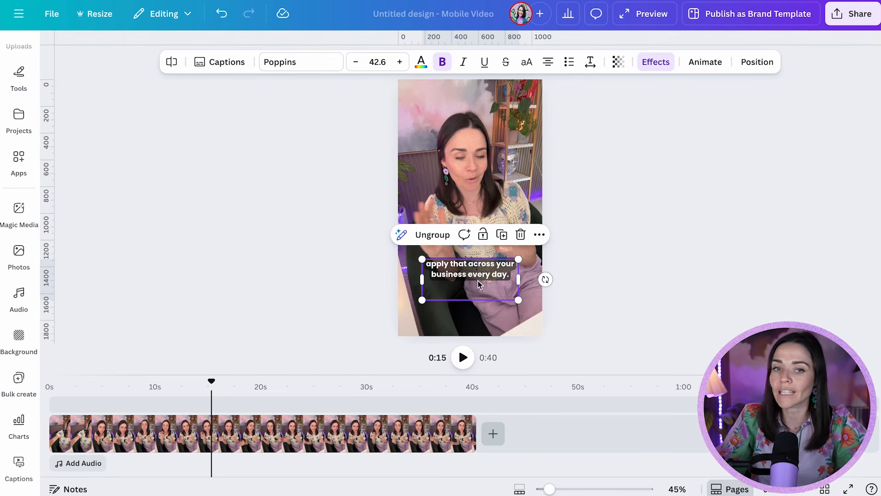
{"action": "left_click", "coordinate": [219, 64]}
{"action": "scroll", "coordinate": [137, 138], "scroll_direction": "up", "scroll_amount": 3}
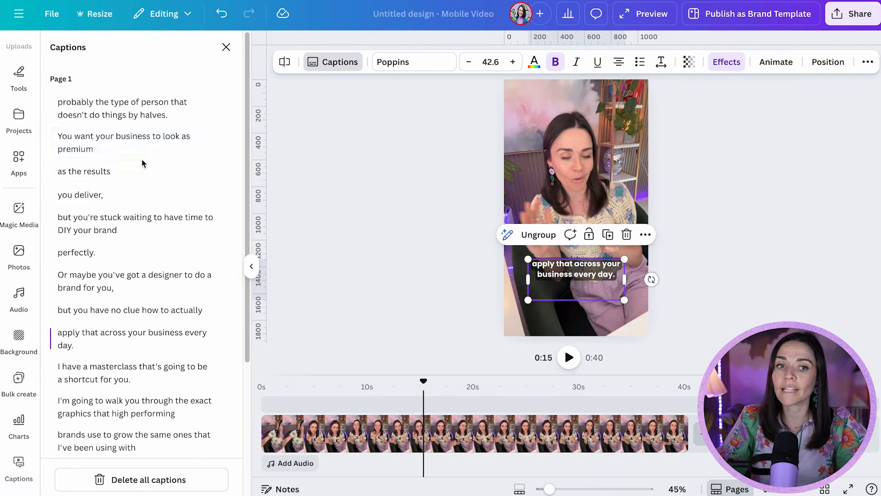
{"action": "scroll", "coordinate": [137, 184], "scroll_direction": "down", "scroll_amount": 5}
{"action": "scroll", "coordinate": [132, 195], "scroll_direction": "up", "scroll_amount": 5}
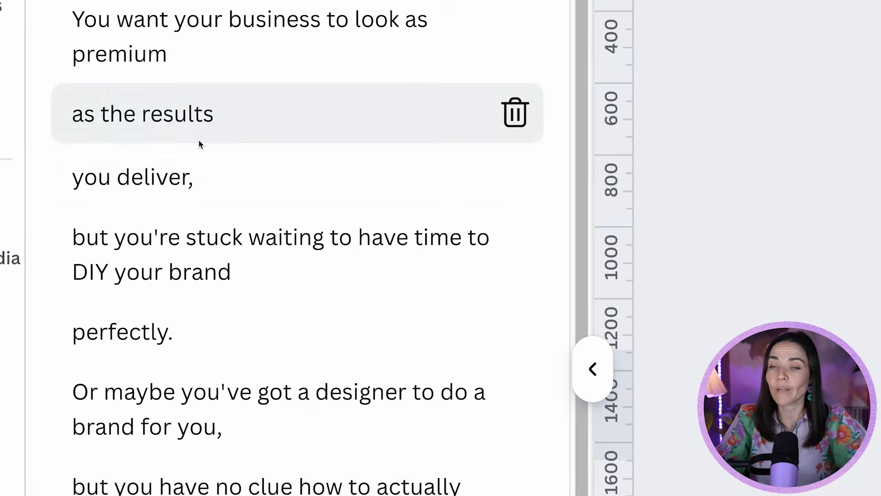
Step: Try appending text such as 'hooray' and 'fff' to the 'as the results' caption line, deleting it each time
{"action": "left_click", "coordinate": [110, 172]}
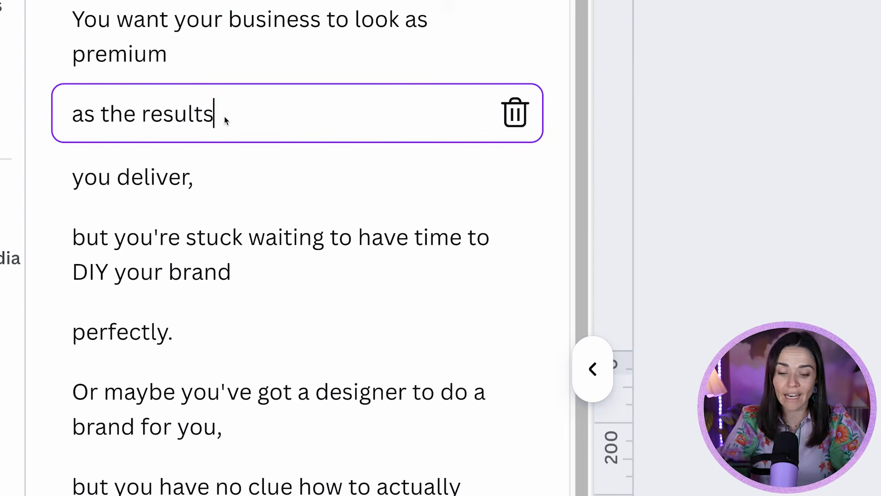
{"action": "type", "text": "hora"}
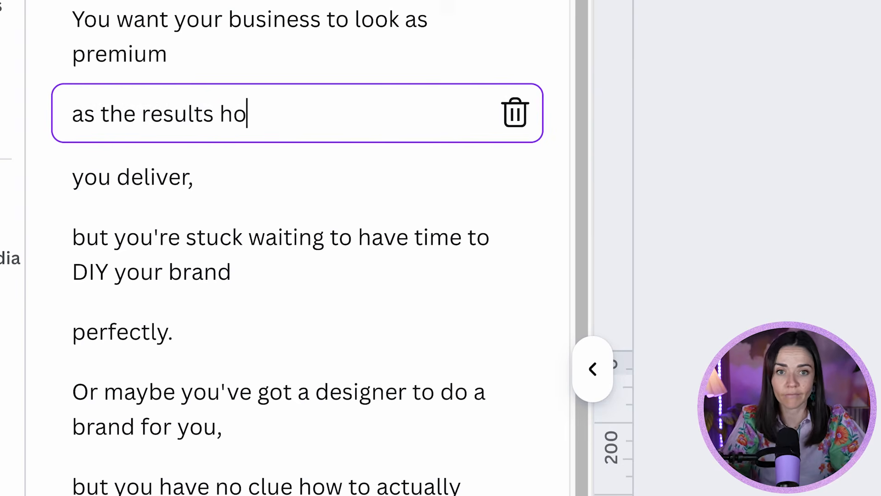
{"action": "key", "text": "BackSpace"}
{"action": "key", "text": "BackSpace"}
{"action": "type", "text": "oray"}
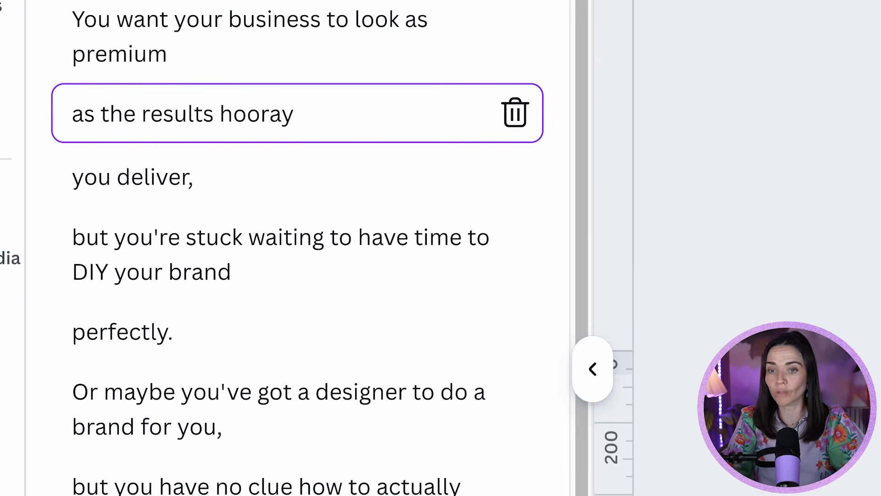
{"action": "key", "text": "BackSpace"}
{"action": "key", "text": "BackSpace"}
{"action": "key", "text": "BackSpace"}
{"action": "key", "text": "BackSpace"}
{"action": "key", "text": "BackSpace"}
{"action": "key", "text": "BackSpace"}
{"action": "key", "text": "BackSpace"}
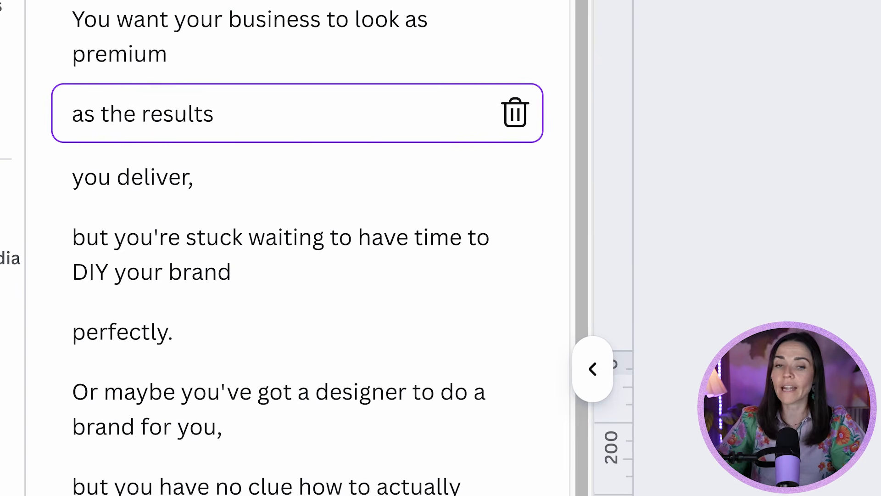
{"action": "left_click", "coordinate": [179, 114]}
{"action": "type", "text": "fff"}
{"action": "key", "text": "BackSpace"}
{"action": "key", "text": "BackSpace"}
{"action": "key", "text": "BackSpace"}
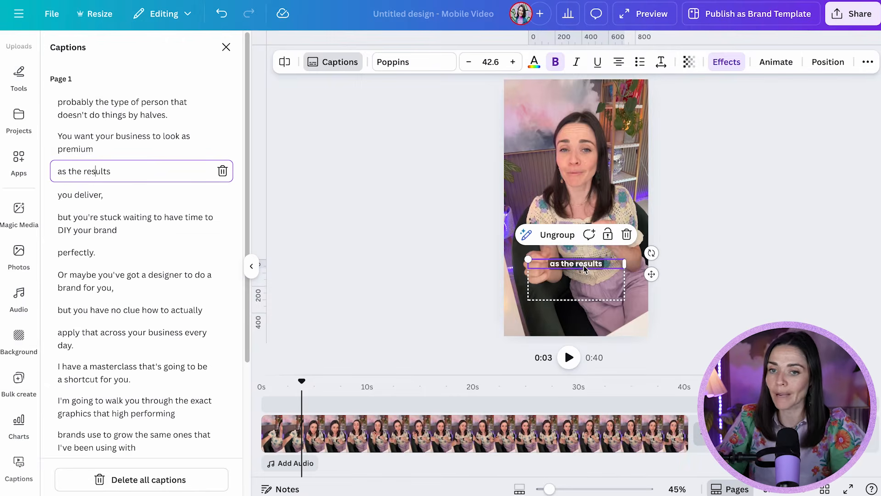
Step: Try the Bobby Jones font on the captions, then switch back to Poppins
{"action": "left_click", "coordinate": [419, 70]}
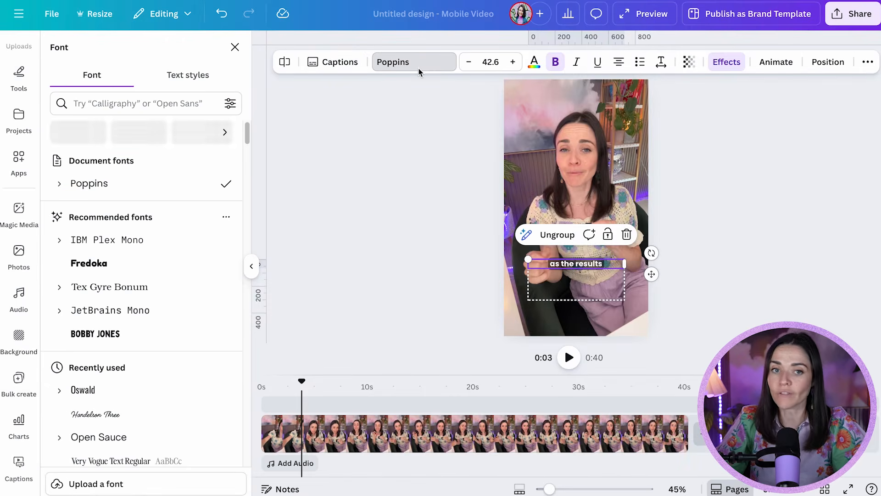
{"action": "left_click", "coordinate": [111, 333]}
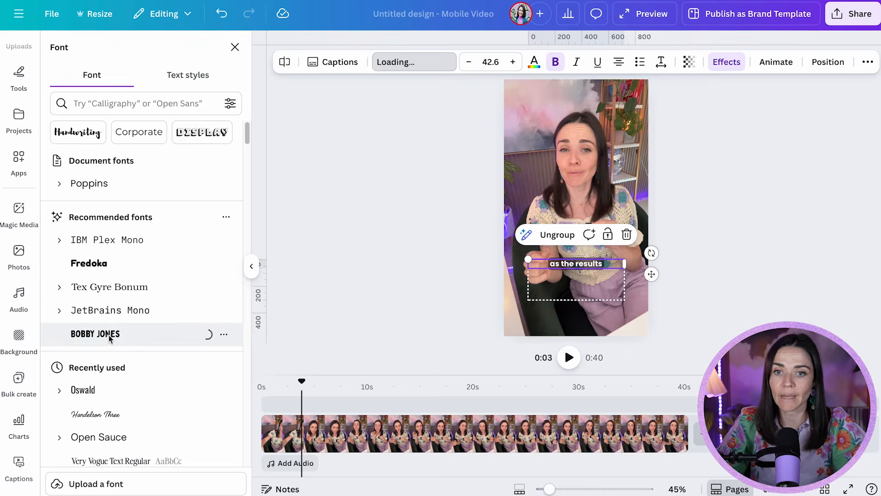
{"action": "left_click", "coordinate": [107, 183]}
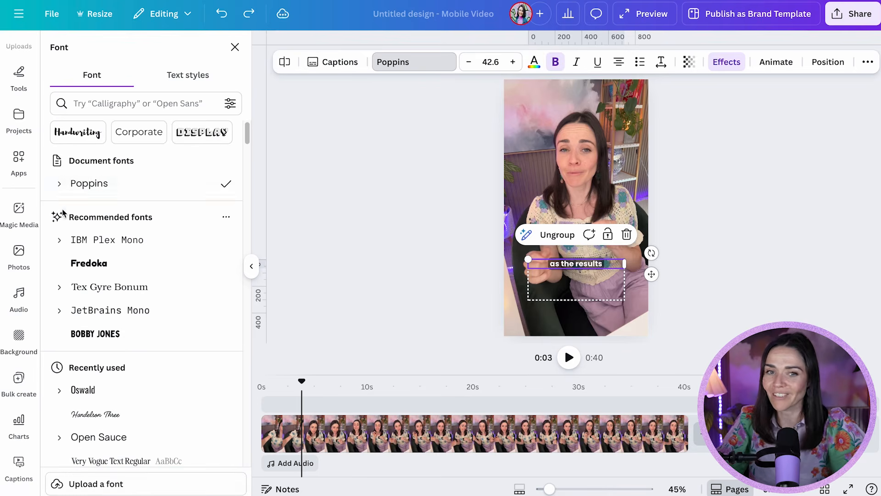
Step: Raise the 'as the results' caption's font size to 43.6 and colour its text lavender
{"action": "left_click", "coordinate": [513, 61]}
{"action": "left_click", "coordinate": [534, 65]}
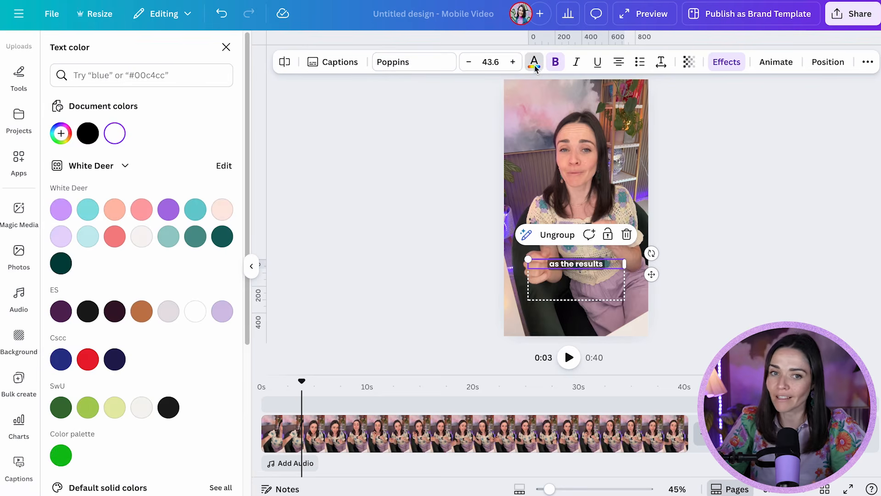
{"action": "left_click", "coordinate": [61, 209]}
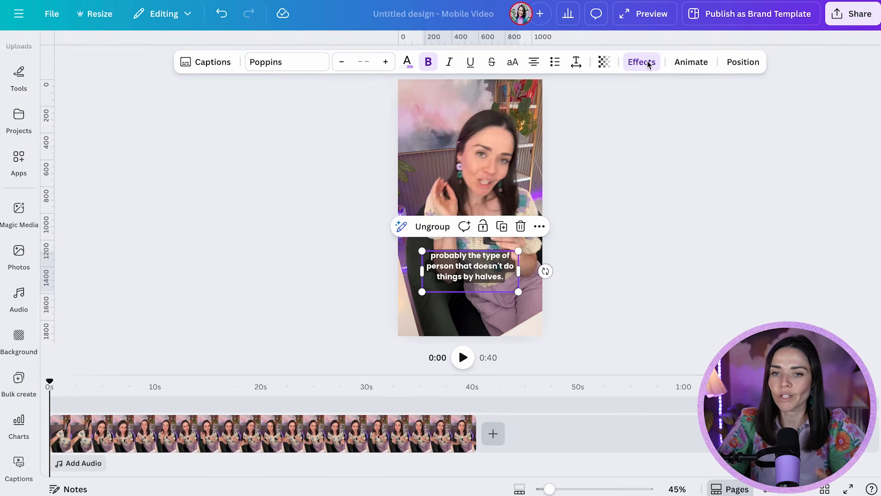
Step: Lower the transparency of the captions' Background effect
{"action": "left_click", "coordinate": [648, 64]}
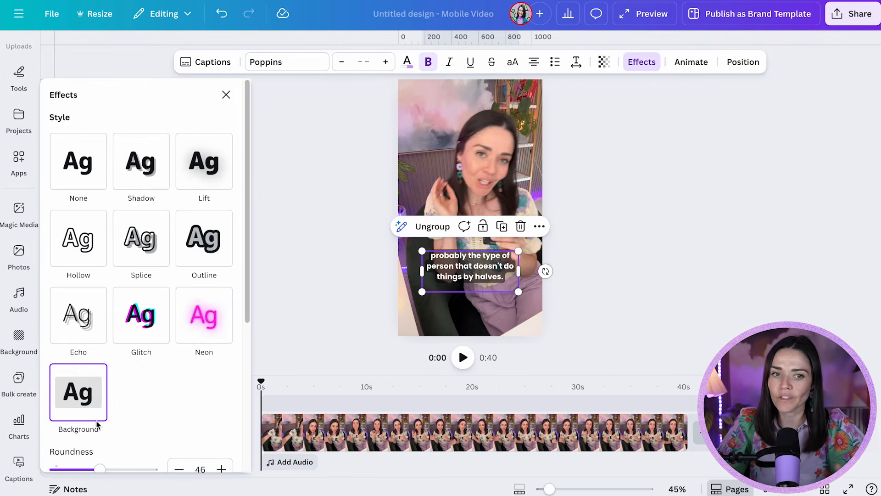
{"action": "scroll", "coordinate": [138, 390], "scroll_direction": "down", "scroll_amount": 3}
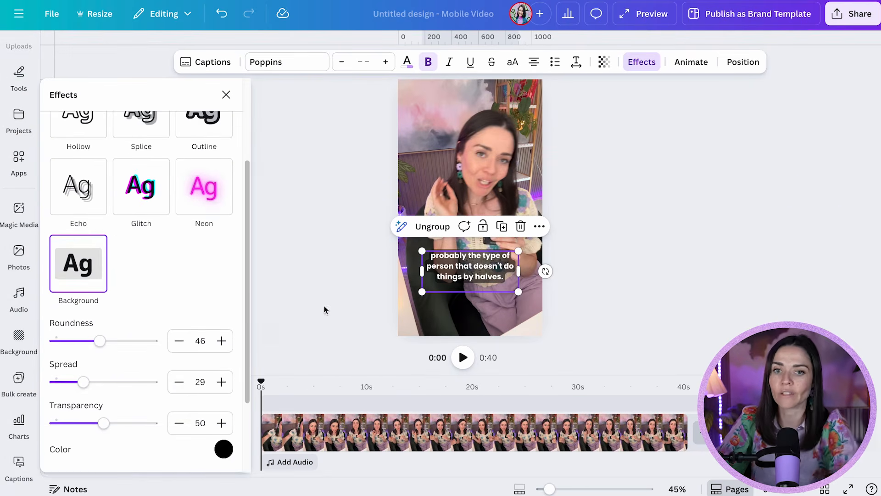
{"action": "scroll", "coordinate": [327, 300], "scroll_direction": "up", "scroll_amount": 8}
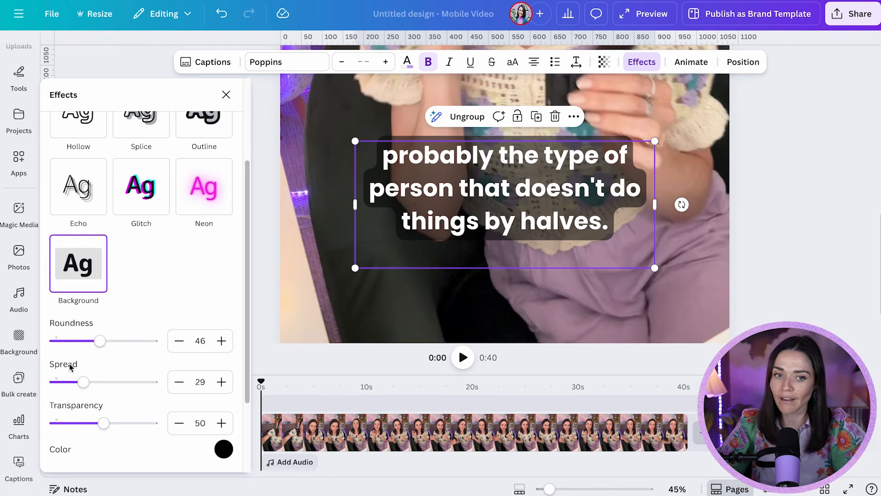
{"action": "scroll", "coordinate": [82, 414], "scroll_direction": "down", "scroll_amount": 3}
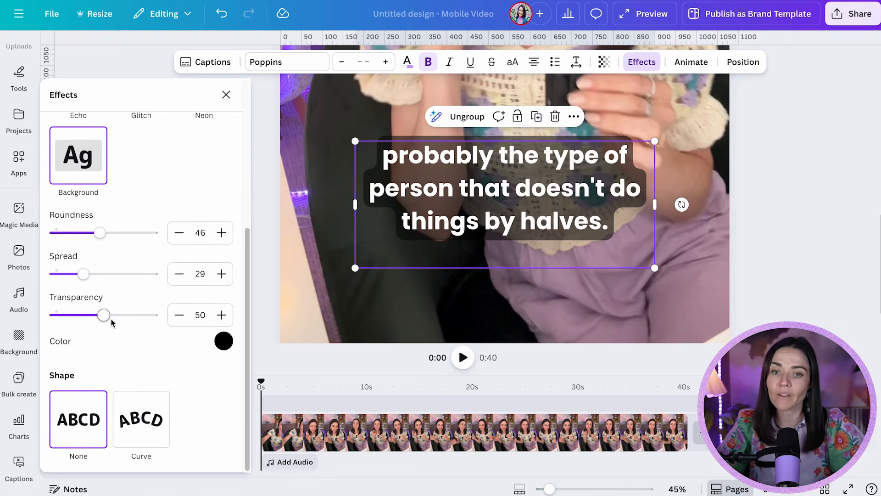
{"action": "left_click_drag", "start_coordinate": [104, 315], "coordinate": [68, 316]}
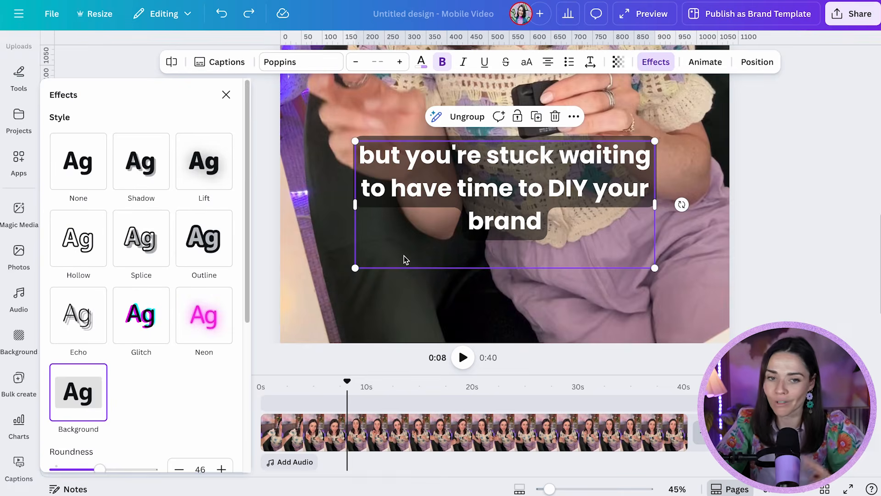
Step: Scrub through the timeline to review the caption lines on the video
{"action": "left_click_drag", "start_coordinate": [348, 384], "coordinate": [311, 416]}
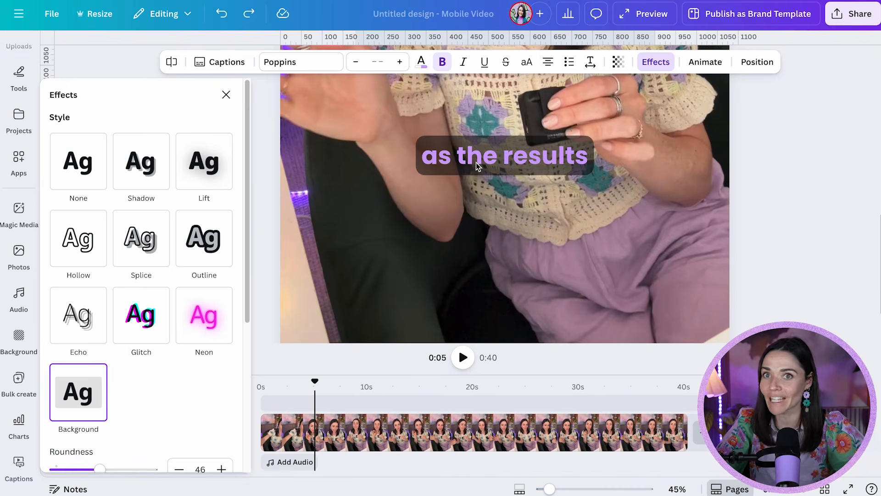
{"action": "left_click", "coordinate": [297, 409]}
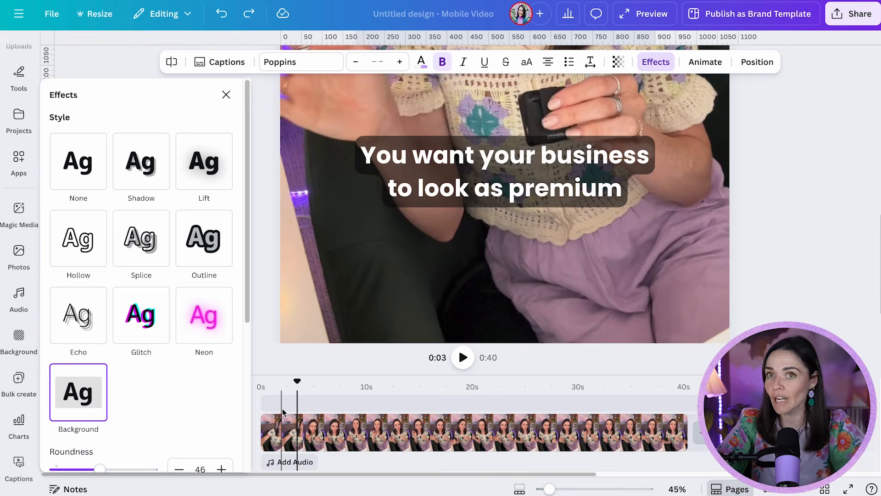
{"action": "left_click", "coordinate": [472, 236]}
{"action": "left_click_drag", "start_coordinate": [485, 243], "coordinate": [507, 247]}
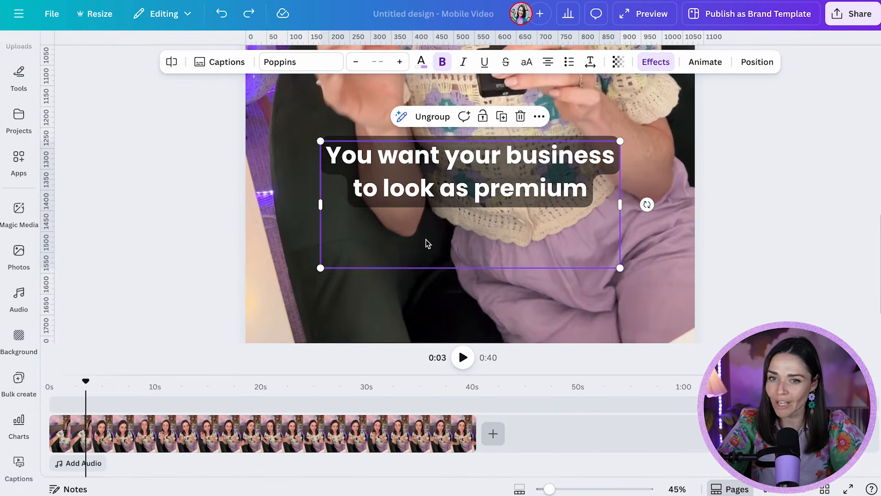
{"action": "left_click", "coordinate": [238, 406]}
{"action": "left_click", "coordinate": [344, 406]}
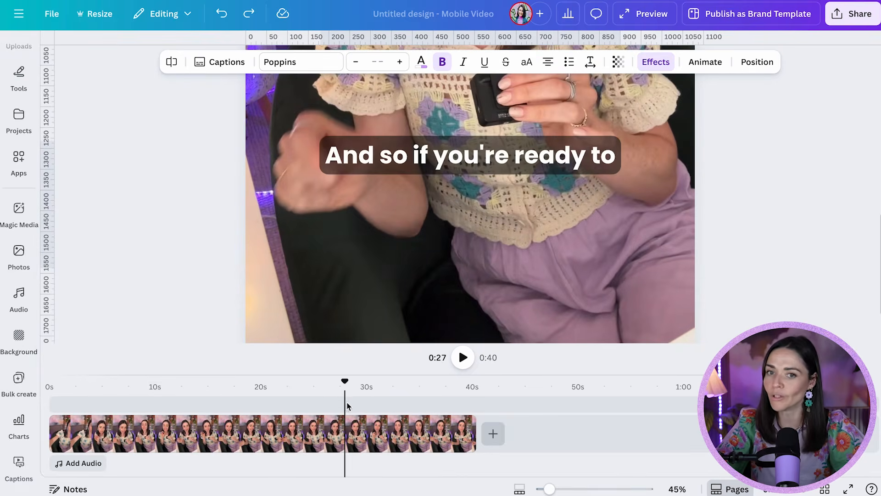
{"action": "left_click", "coordinate": [104, 404]}
{"action": "left_click", "coordinate": [83, 403]}
Step: Set the text colour of all captions to the Light lavender document colour
{"action": "left_click", "coordinate": [427, 158]}
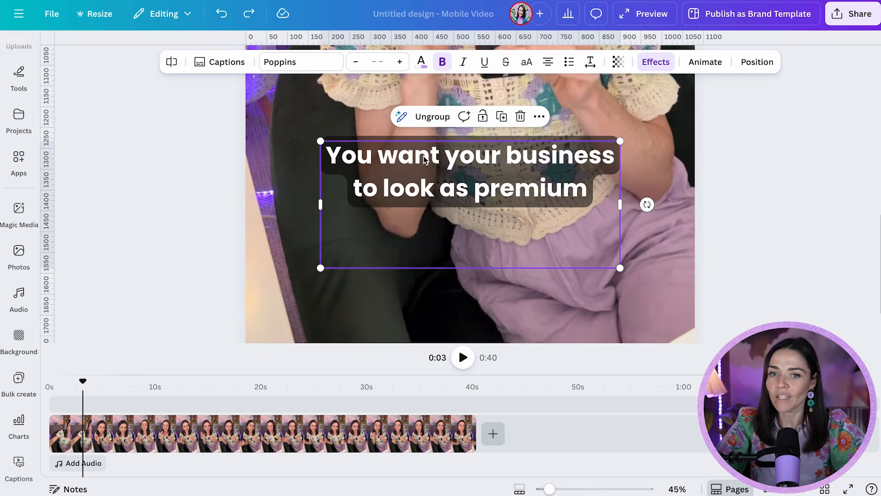
{"action": "double_click", "coordinate": [425, 160]}
{"action": "left_click", "coordinate": [605, 200]}
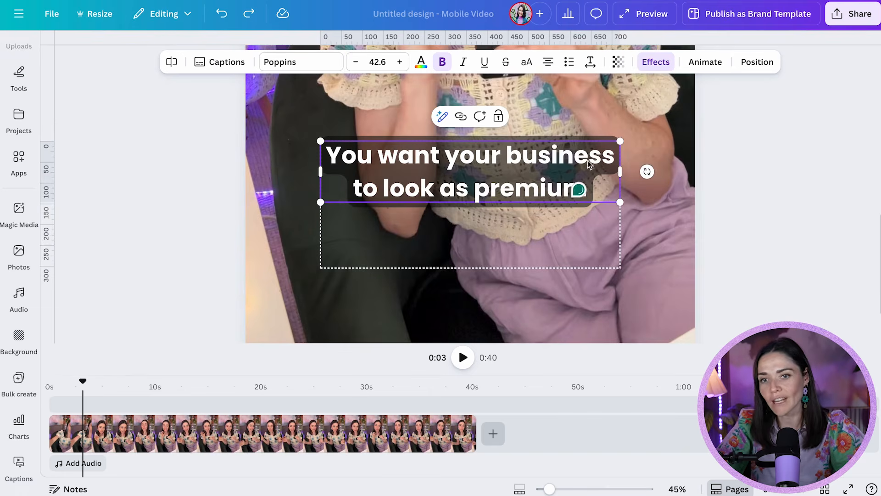
{"action": "left_click", "coordinate": [714, 222]}
{"action": "left_click", "coordinate": [461, 167]}
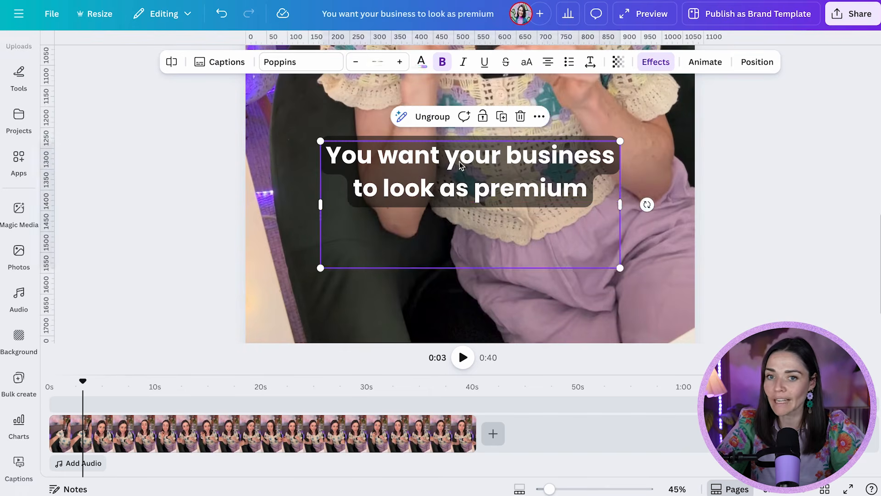
{"action": "left_click", "coordinate": [421, 62]}
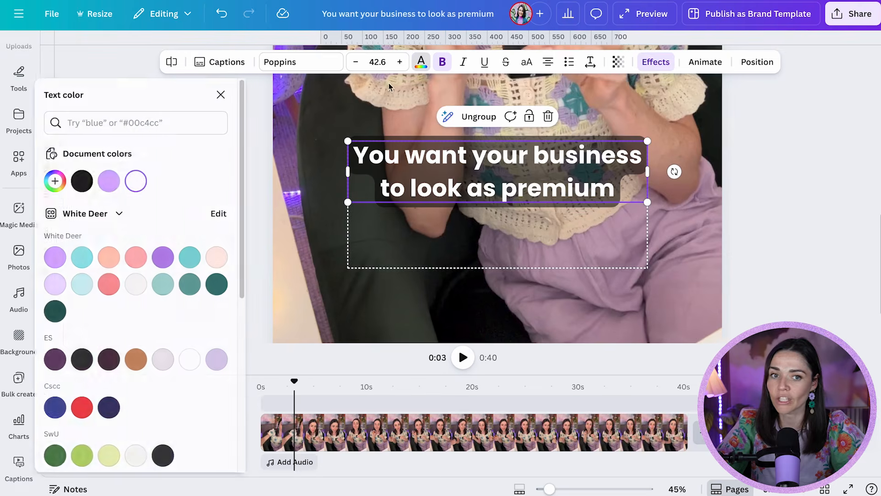
{"action": "left_click", "coordinate": [114, 181]}
{"action": "left_click", "coordinate": [305, 390]}
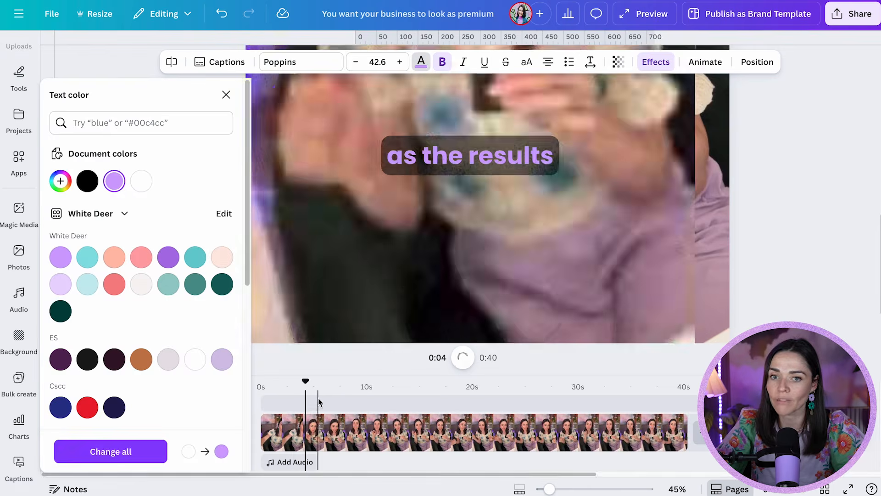
{"action": "left_click", "coordinate": [323, 394]}
{"action": "left_click", "coordinate": [283, 395]}
{"action": "left_click", "coordinate": [429, 211]}
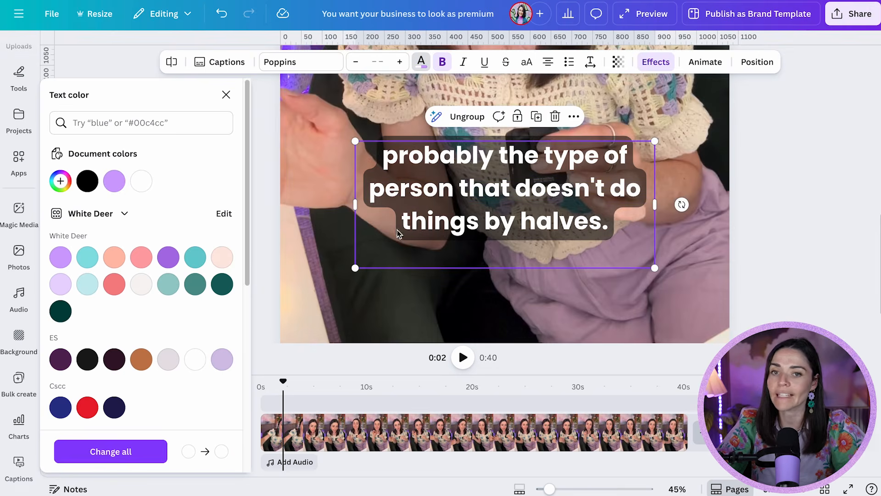
{"action": "left_click", "coordinate": [114, 180]}
Step: Jump along the timeline to review the recoloured captions
{"action": "left_click", "coordinate": [462, 395]}
{"action": "left_click", "coordinate": [588, 406]}
{"action": "left_click", "coordinate": [611, 410]}
{"action": "left_click", "coordinate": [289, 410]}
{"action": "left_click", "coordinate": [266, 410]}
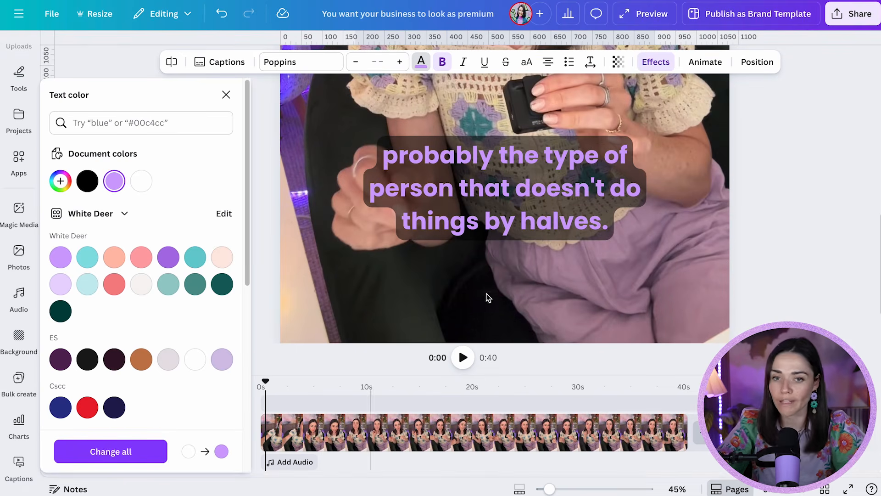
{"action": "left_click", "coordinate": [434, 261]}
{"action": "mouse_move", "coordinate": [448, 260]}
{"action": "left_mouse_down"}
{"action": "mouse_move", "coordinate": [488, 270]}
{"action": "mouse_move", "coordinate": [437, 259]}
{"action": "left_mouse_up"}
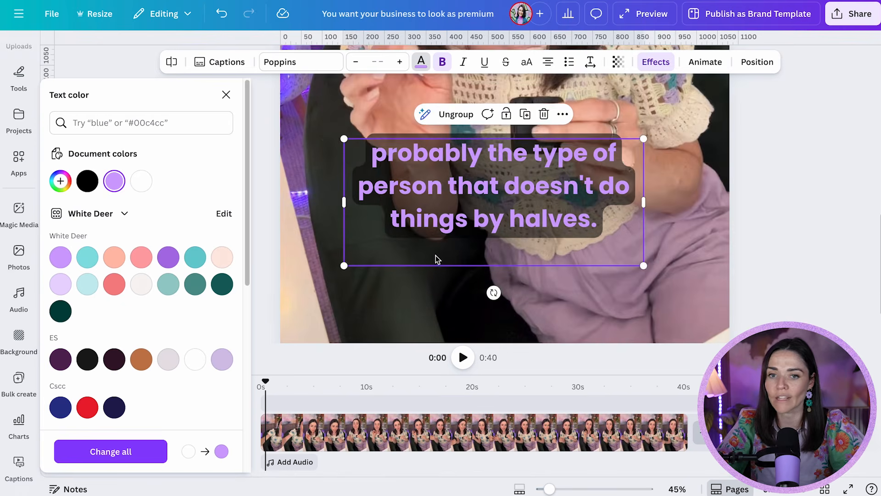
{"action": "key", "text": "ctrl+z"}
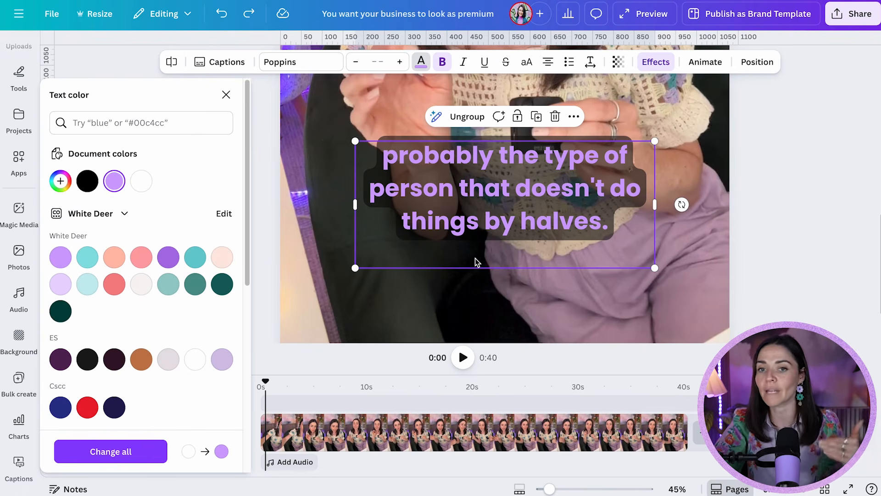
Step: Select the caption group and step through several timeline positions to compare caption lines
{"action": "left_click", "coordinate": [435, 280]}
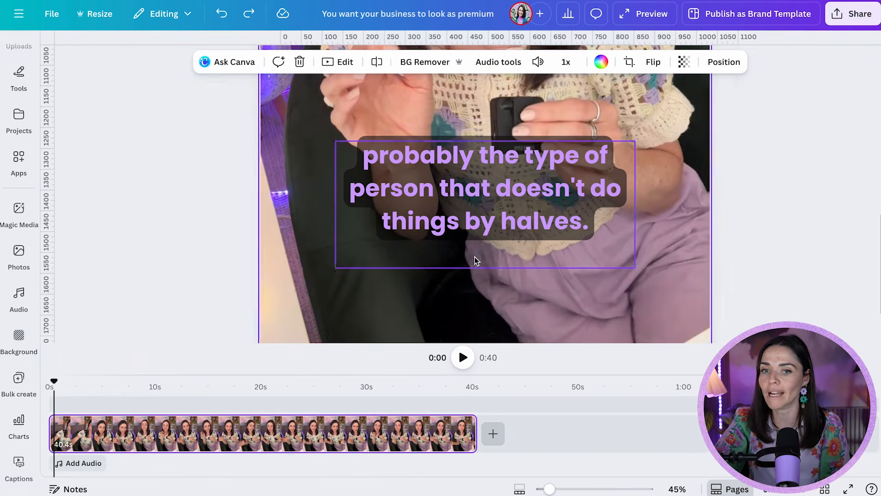
{"action": "left_click", "coordinate": [474, 257]}
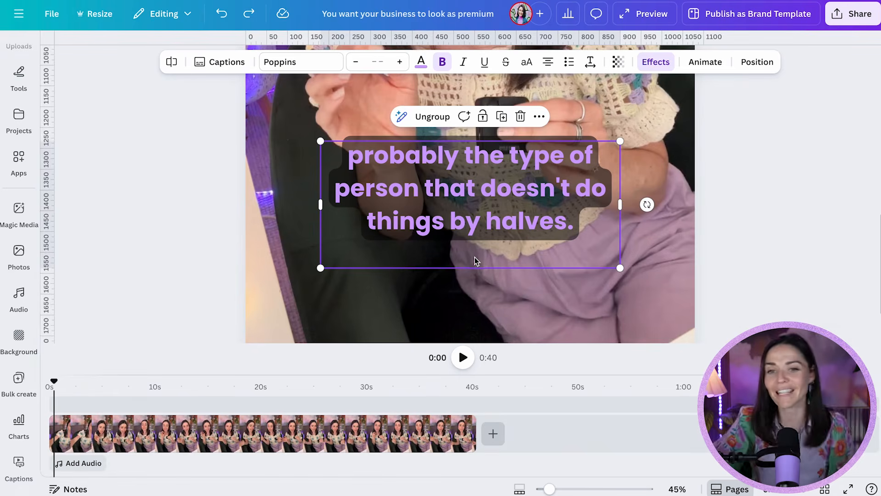
{"action": "left_click", "coordinate": [485, 220]}
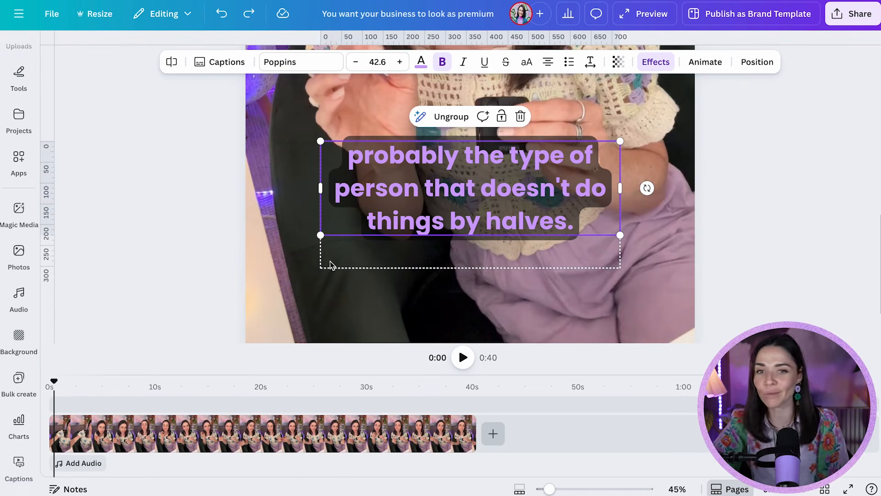
{"action": "left_click", "coordinate": [565, 253]}
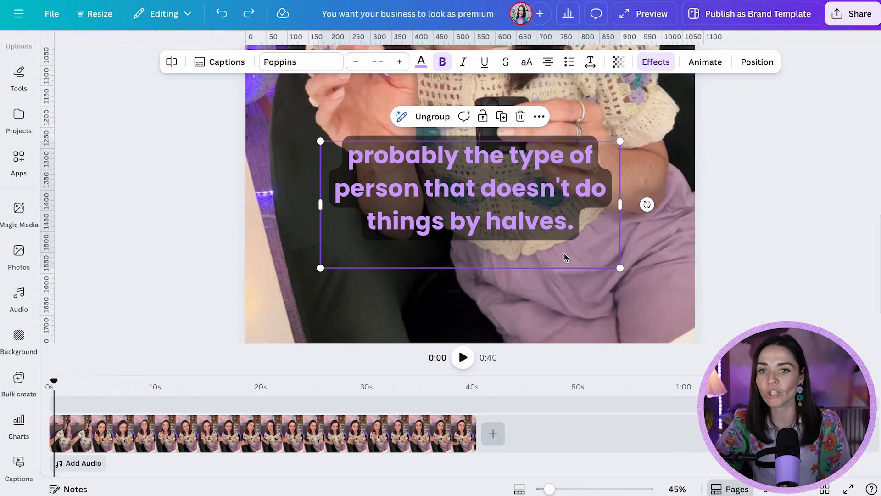
{"action": "left_click", "coordinate": [328, 409]}
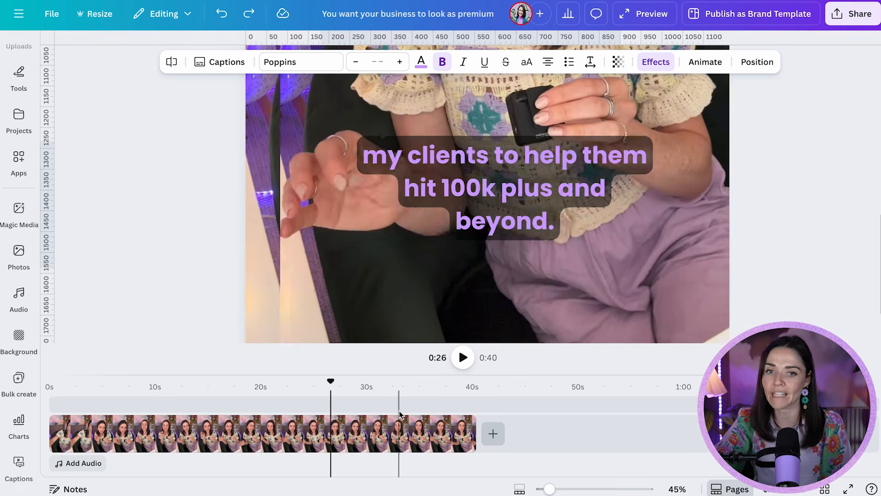
{"action": "left_click", "coordinate": [399, 408]}
{"action": "left_click", "coordinate": [434, 409]}
{"action": "left_click", "coordinate": [95, 407]}
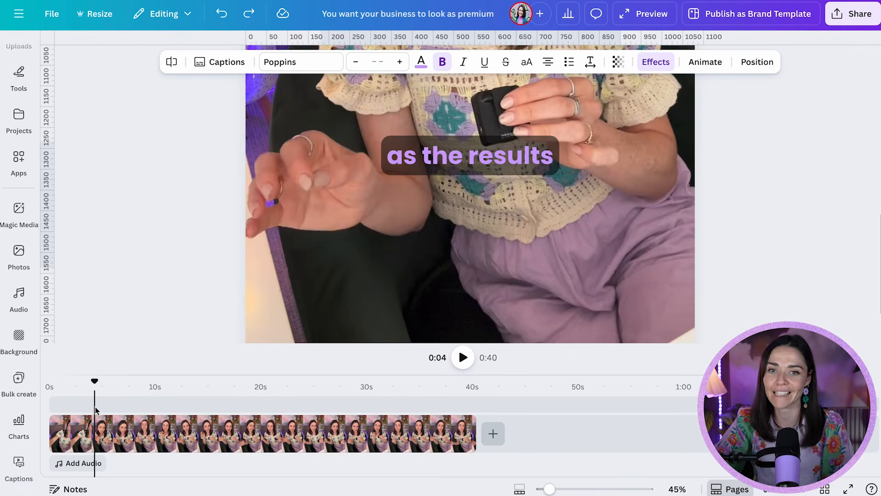
{"action": "left_click", "coordinate": [136, 408]}
Step: Set the caption background's transparency to 100 and its colour to white
{"action": "left_click", "coordinate": [438, 184]}
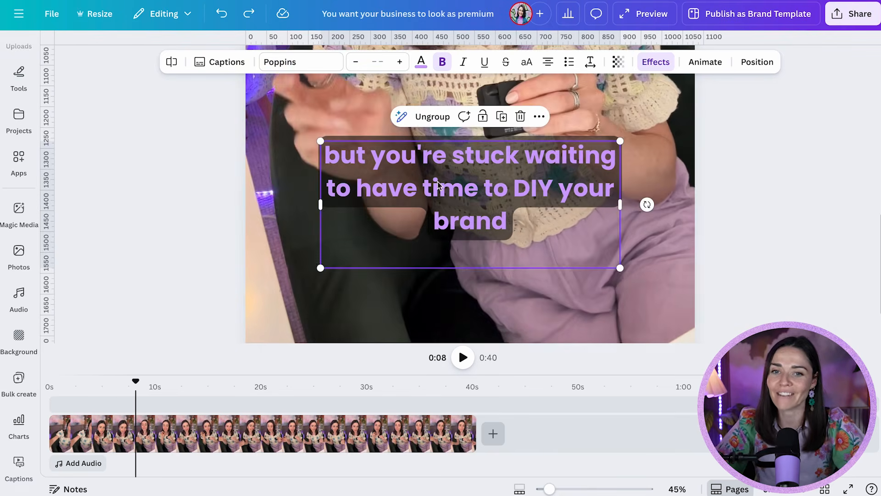
{"action": "left_click", "coordinate": [656, 62]}
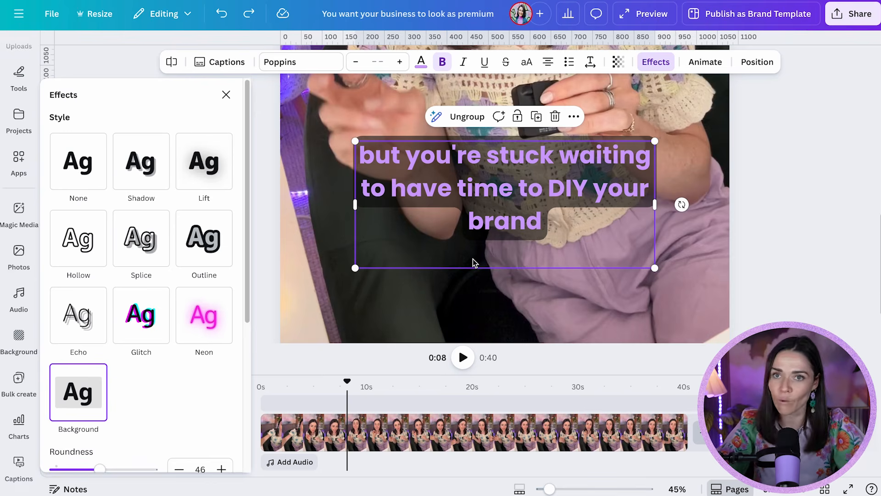
{"action": "scroll", "coordinate": [193, 384], "scroll_direction": "down", "scroll_amount": 5}
{"action": "left_click_drag", "start_coordinate": [103, 315], "coordinate": [187, 310]}
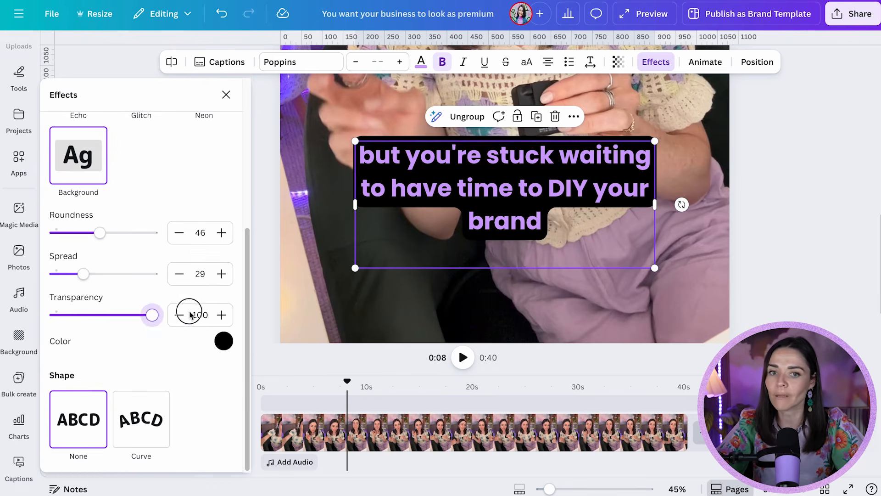
{"action": "left_click", "coordinate": [224, 344]}
{"action": "left_click", "coordinate": [134, 171]}
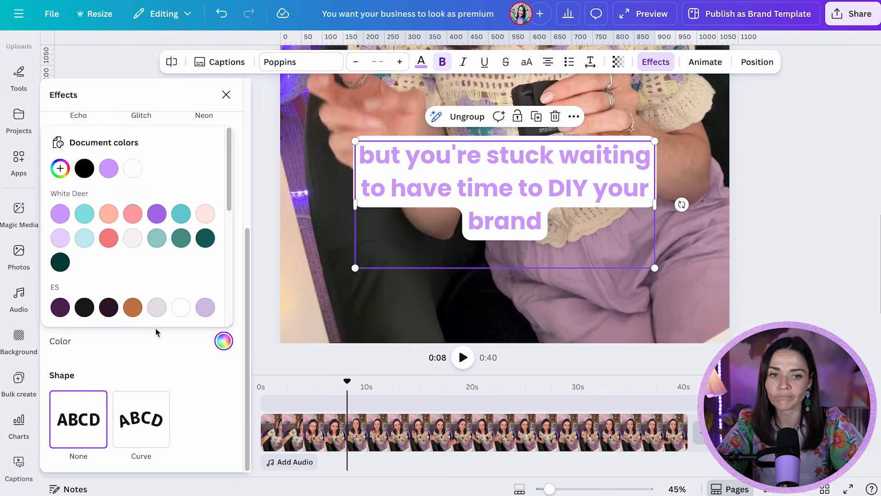
{"action": "left_click", "coordinate": [157, 346]}
Step: Increase the caption background's spread to 46 and roundness to 49
{"action": "mouse_move", "coordinate": [88, 281]}
{"action": "left_mouse_down"}
{"action": "mouse_move", "coordinate": [179, 274]}
{"action": "mouse_move", "coordinate": [38, 281]}
{"action": "mouse_move", "coordinate": [144, 279]}
{"action": "mouse_move", "coordinate": [100, 276]}
{"action": "left_mouse_up"}
{"action": "mouse_move", "coordinate": [100, 232]}
{"action": "left_mouse_down"}
{"action": "mouse_move", "coordinate": [139, 233]}
{"action": "mouse_move", "coordinate": [9, 234]}
{"action": "mouse_move", "coordinate": [103, 237]}
{"action": "left_mouse_up"}
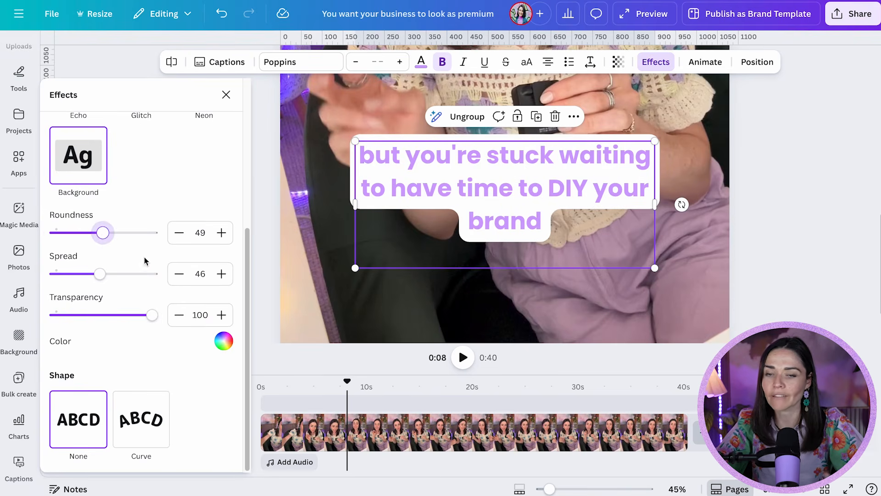
{"action": "scroll", "coordinate": [156, 270], "scroll_direction": "up", "scroll_amount": 5}
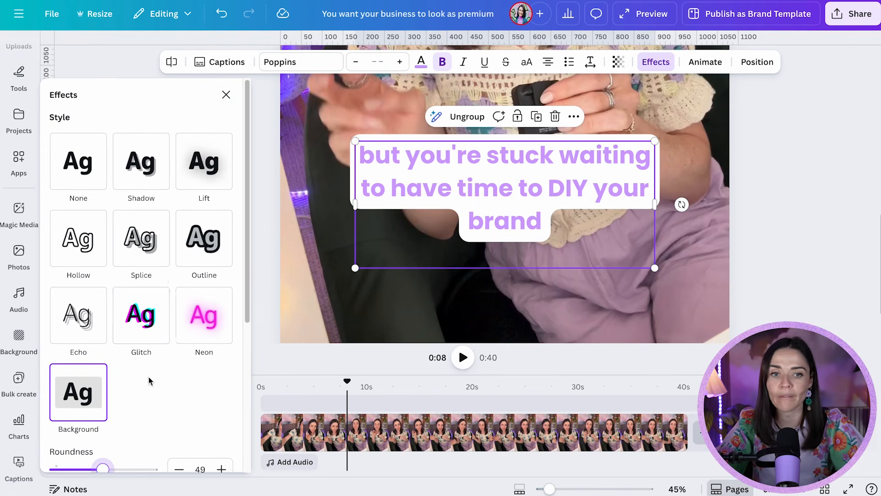
Step: Try replacing the caption effect with Outline, adjusting its thickness and setting the outline colour to black
{"action": "scroll", "coordinate": [147, 377], "scroll_direction": "down", "scroll_amount": 5}
{"action": "scroll", "coordinate": [151, 315], "scroll_direction": "up", "scroll_amount": 5}
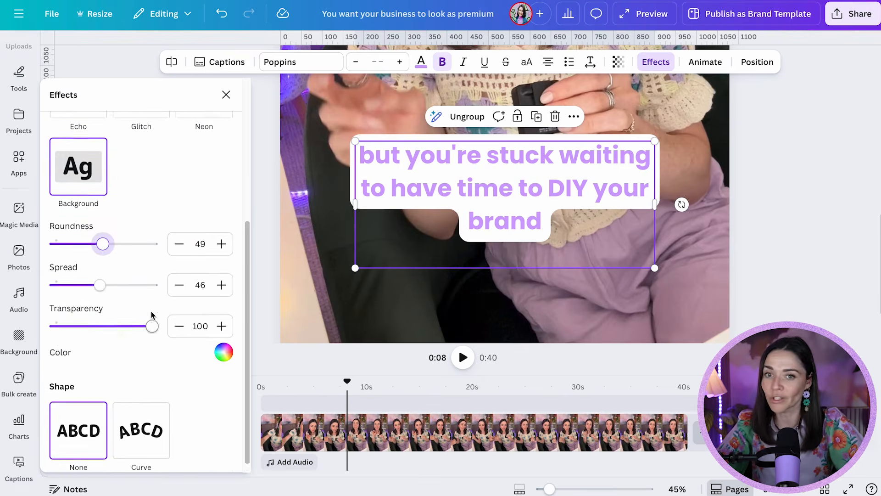
{"action": "left_click", "coordinate": [89, 371]}
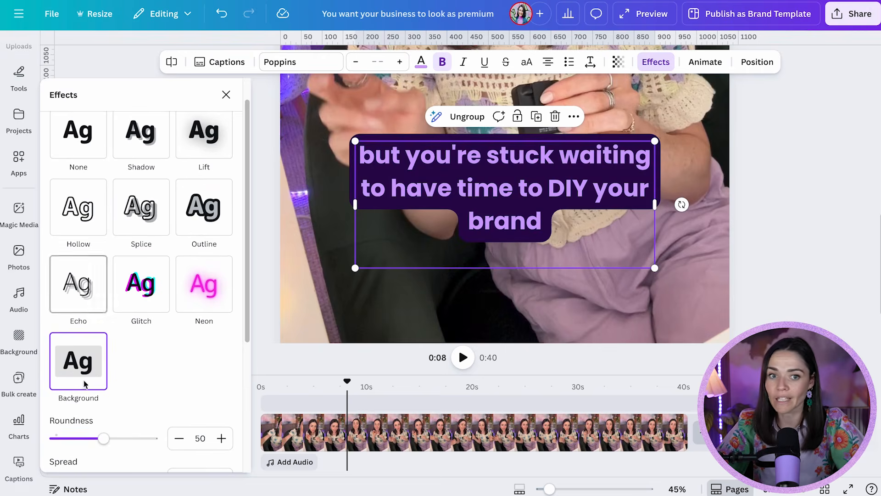
{"action": "left_click", "coordinate": [83, 153]}
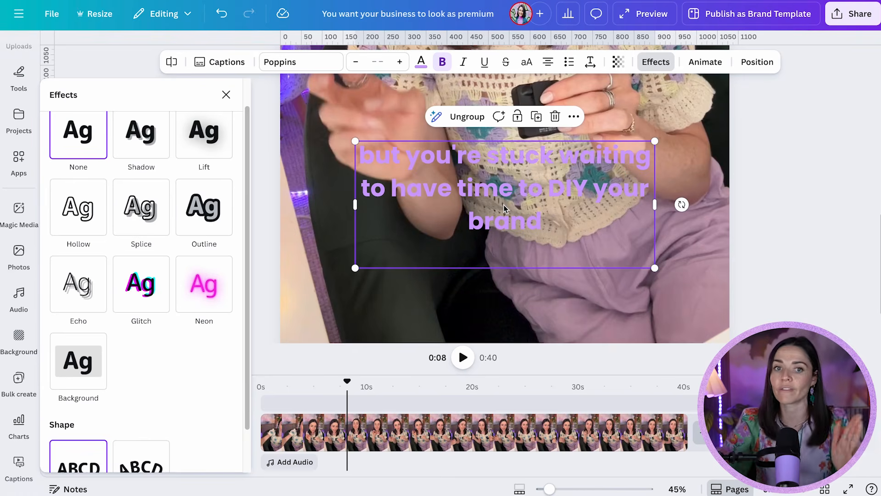
{"action": "left_click", "coordinate": [211, 209]}
{"action": "left_click_drag", "start_coordinate": [90, 290], "coordinate": [136, 289]}
{"action": "left_click", "coordinate": [224, 311]}
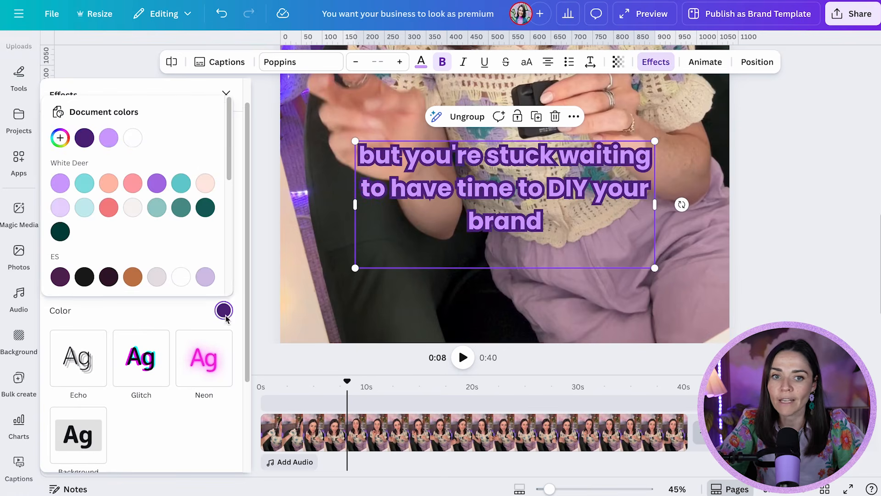
{"action": "left_click", "coordinate": [133, 138]}
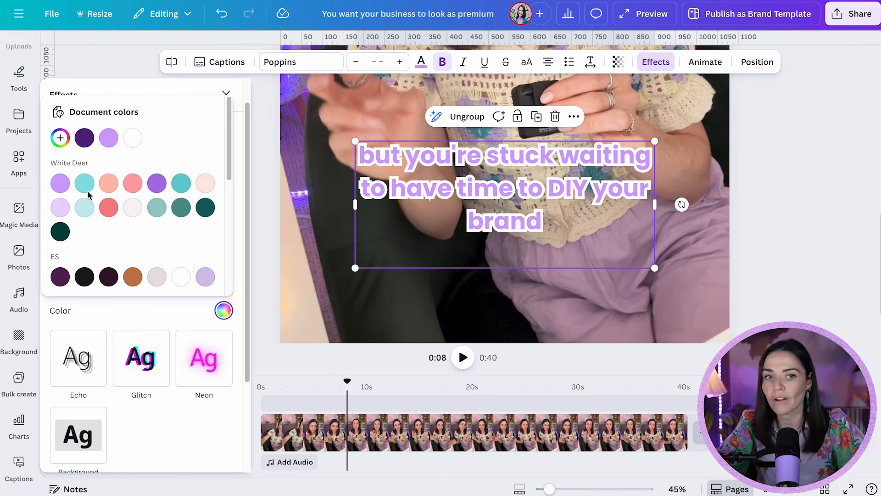
{"action": "left_click", "coordinate": [84, 277]}
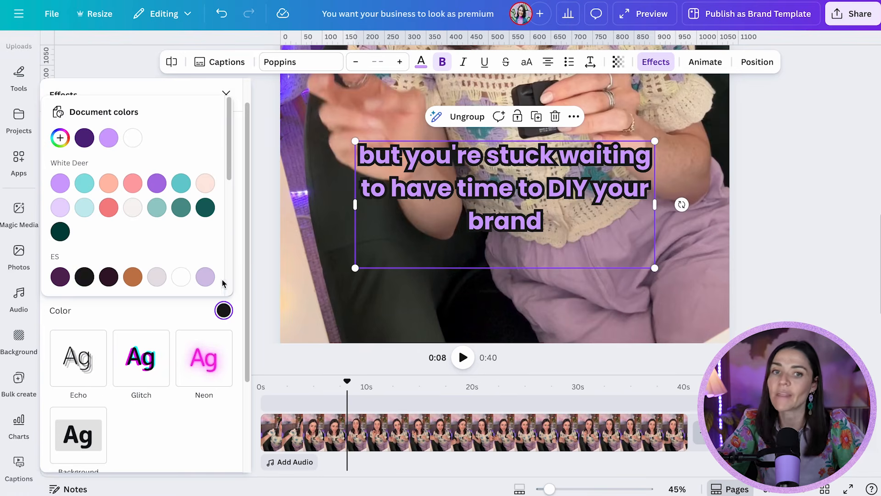
{"action": "left_click", "coordinate": [179, 311]}
Step: Reapply the Background effect to the captions and set the background colour to white
{"action": "scroll", "coordinate": [138, 367], "scroll_direction": "down", "scroll_amount": 1}
{"action": "left_click", "coordinate": [78, 402]}
{"action": "scroll", "coordinate": [149, 319], "scroll_direction": "down", "scroll_amount": 2}
{"action": "left_click", "coordinate": [223, 440]}
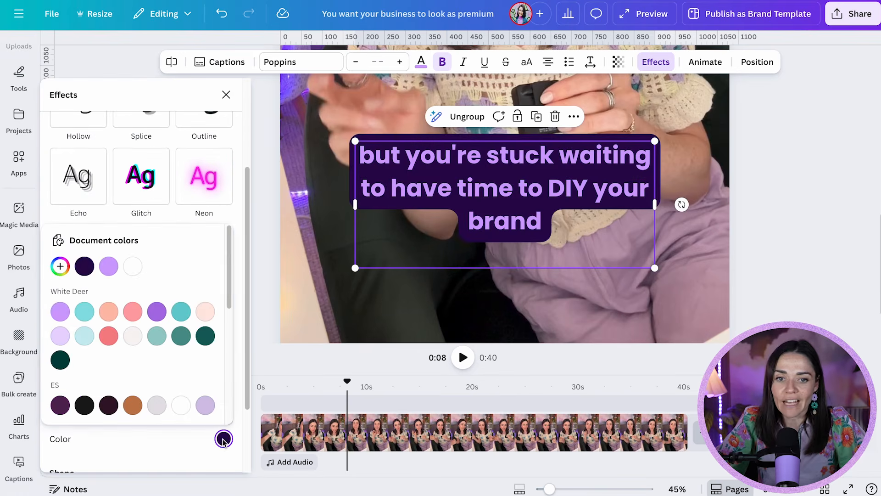
{"action": "left_click", "coordinate": [130, 270]}
{"action": "left_click", "coordinate": [167, 436]}
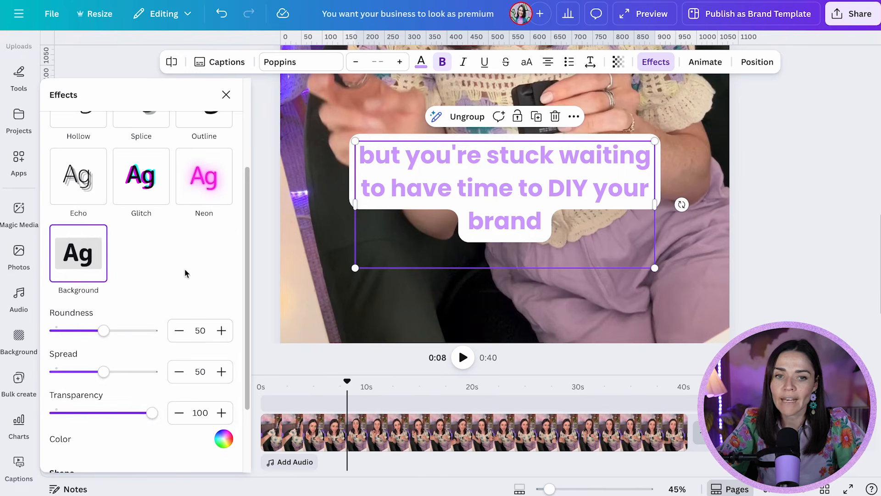
Step: Try the Reveal, Highlight and Snake caption animations, including a light lavender highlight colour
{"action": "left_click", "coordinate": [713, 65]}
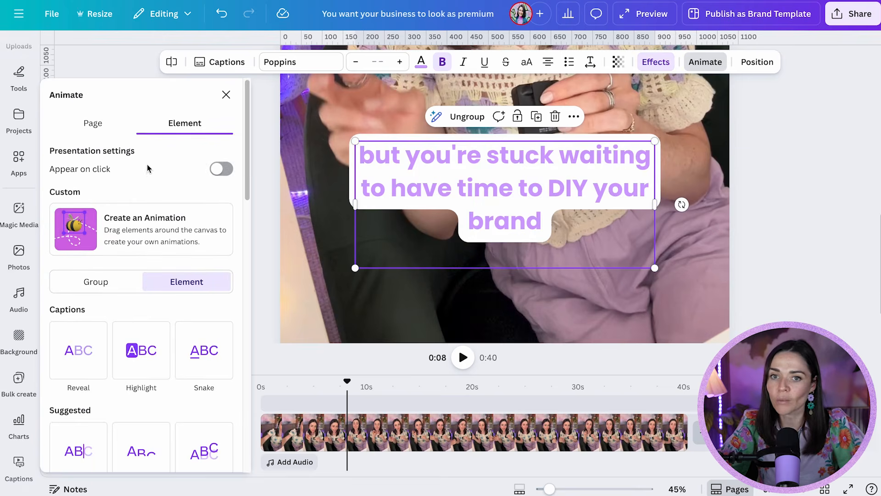
{"action": "scroll", "coordinate": [204, 221], "scroll_direction": "down", "scroll_amount": 1}
{"action": "scroll", "coordinate": [205, 222], "scroll_direction": "down", "scroll_amount": 4}
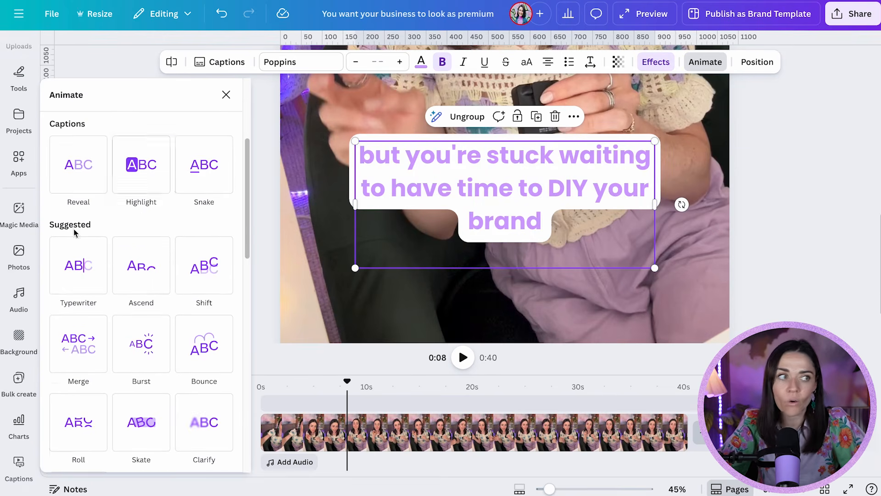
{"action": "left_click", "coordinate": [88, 166]}
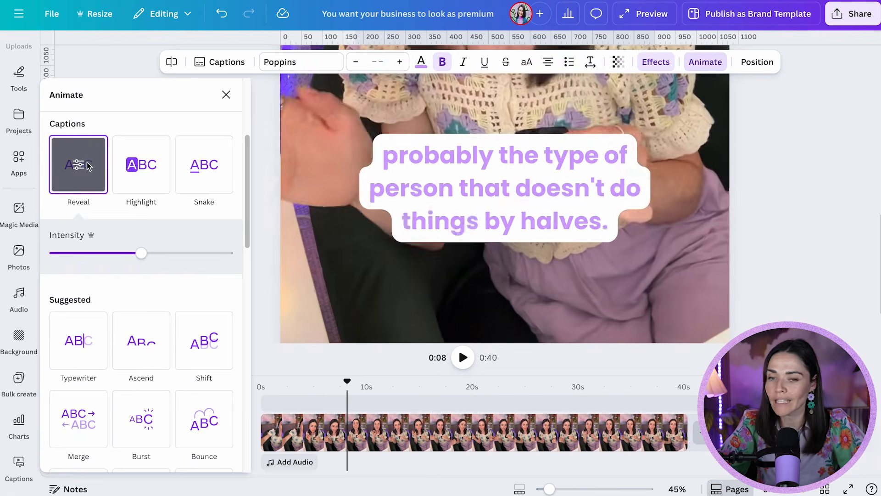
{"action": "left_click", "coordinate": [150, 174]}
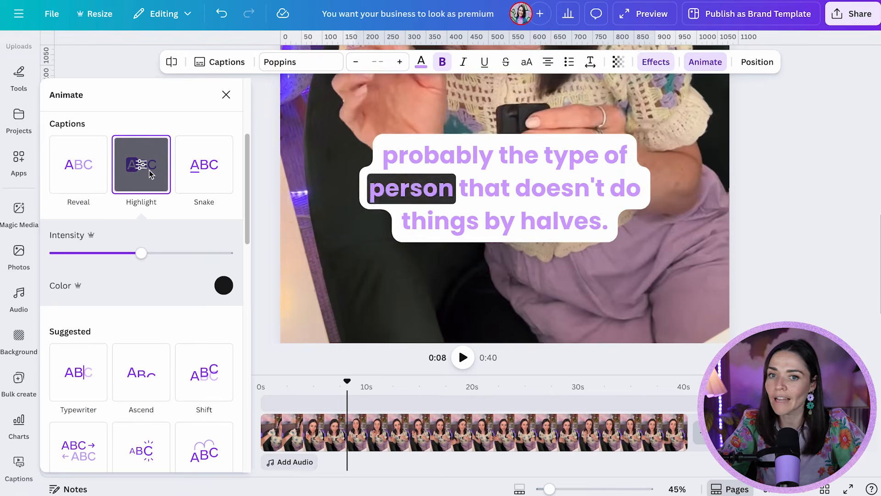
{"action": "left_click", "coordinate": [224, 285]}
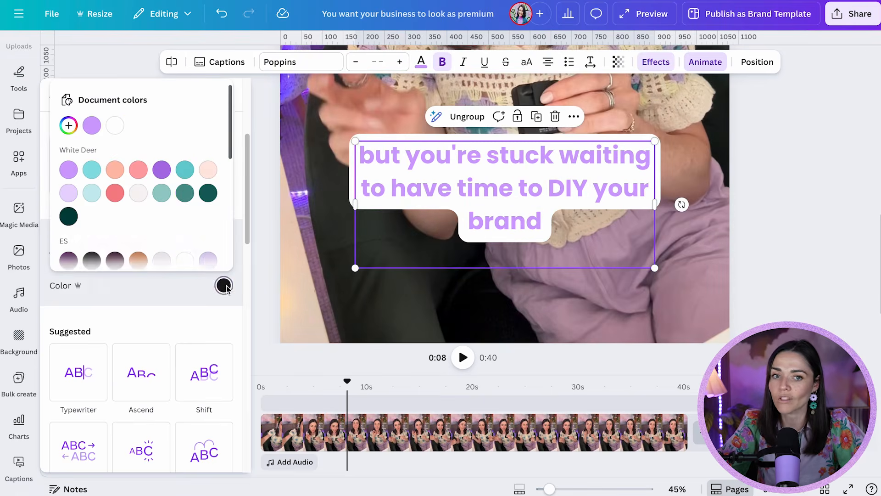
{"action": "left_click", "coordinate": [183, 195]}
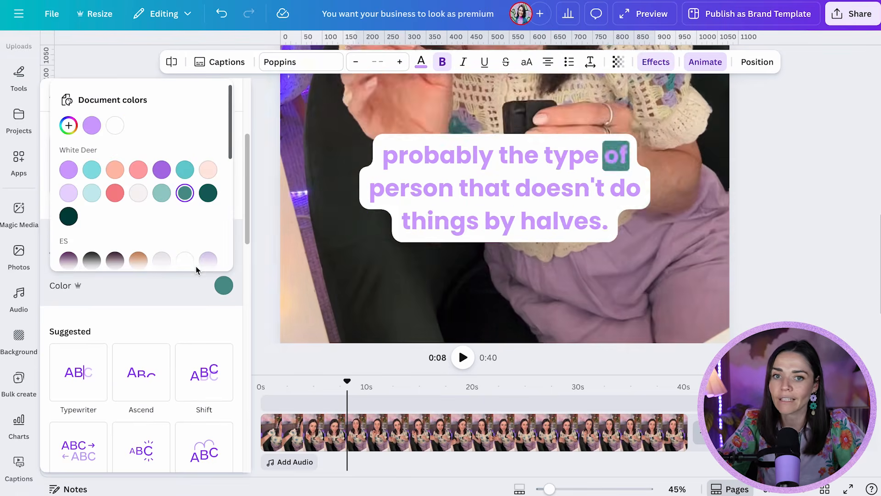
{"action": "left_click", "coordinate": [68, 192]}
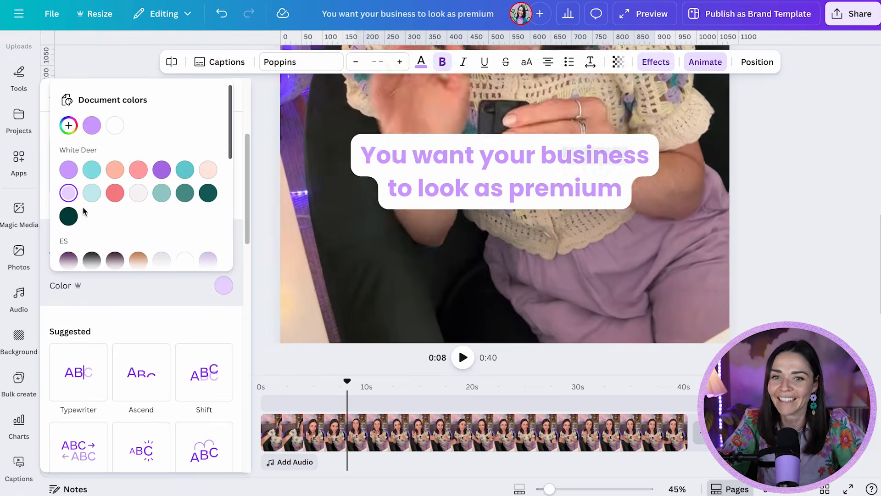
{"action": "left_click", "coordinate": [199, 320]}
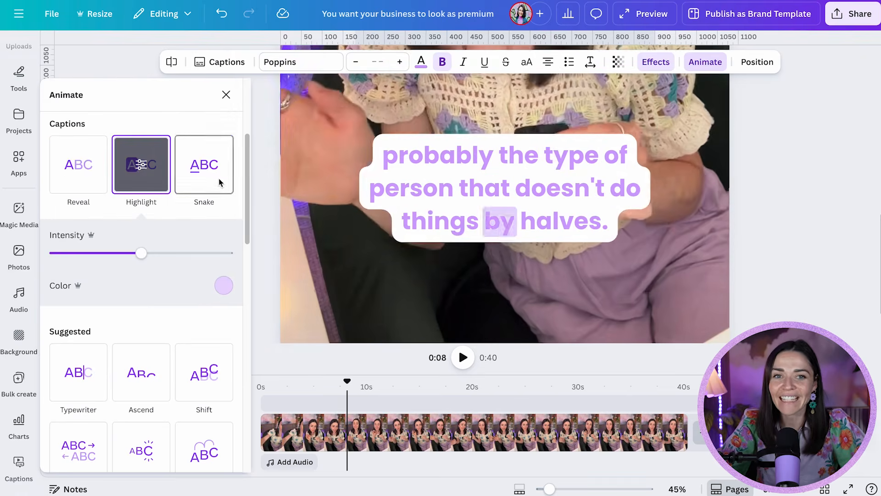
{"action": "left_click", "coordinate": [212, 178]}
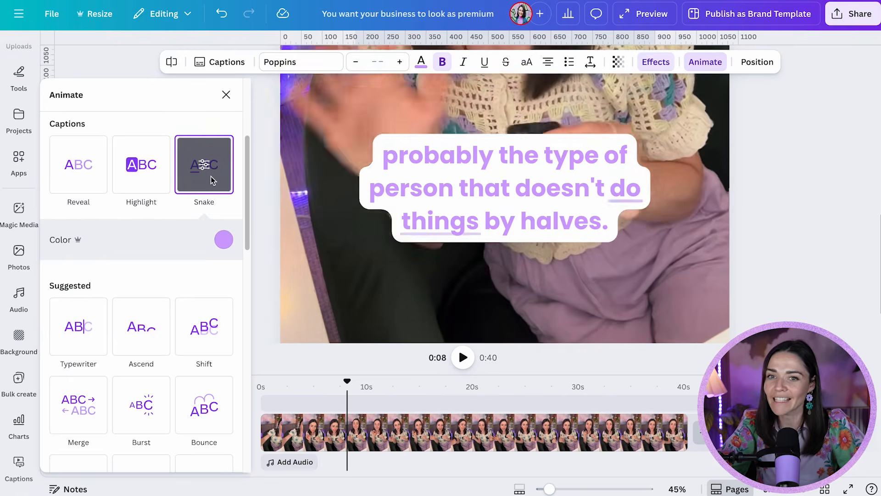
Step: Apply the Typewriter animation to the captions
{"action": "left_click", "coordinate": [92, 321]}
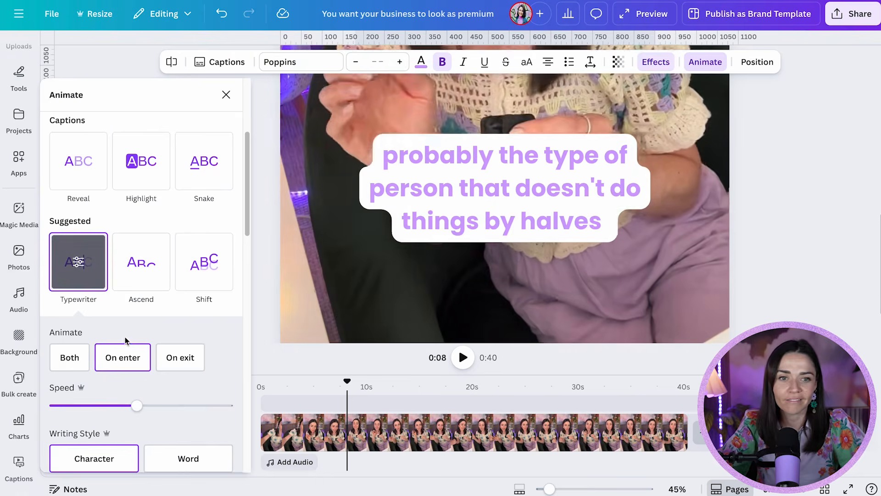
{"action": "scroll", "coordinate": [146, 279], "scroll_direction": "down", "scroll_amount": 3}
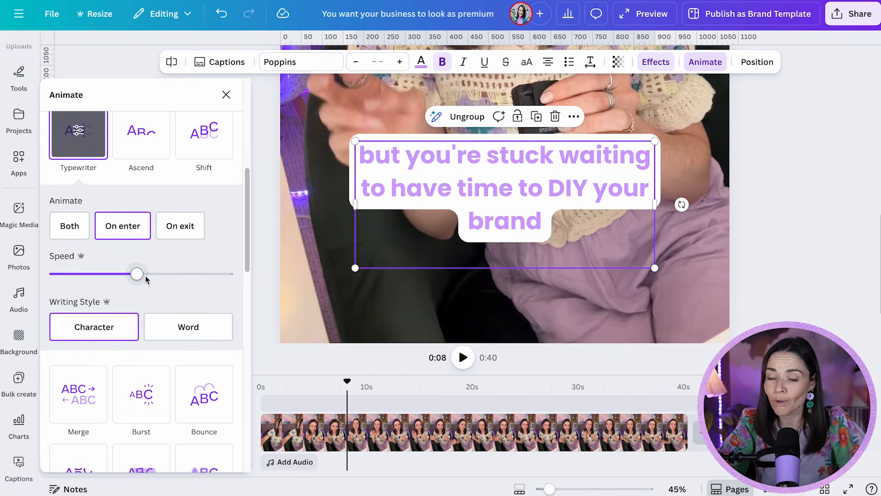
{"action": "left_click", "coordinate": [267, 262]}
{"action": "left_click", "coordinate": [495, 183]}
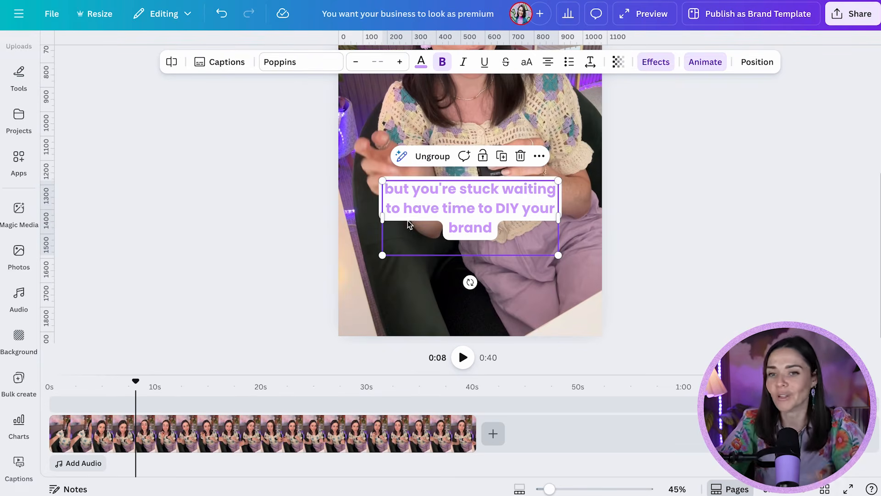
Step: Move the playhead to about 0:28 to preview the animated captions
{"action": "left_click_drag", "start_coordinate": [183, 414], "coordinate": [349, 413]}
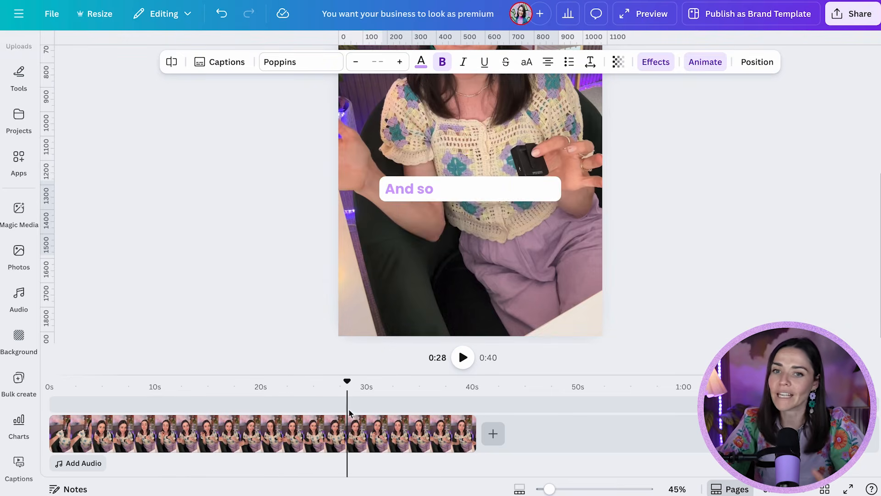
{"action": "left_click", "coordinate": [425, 199]}
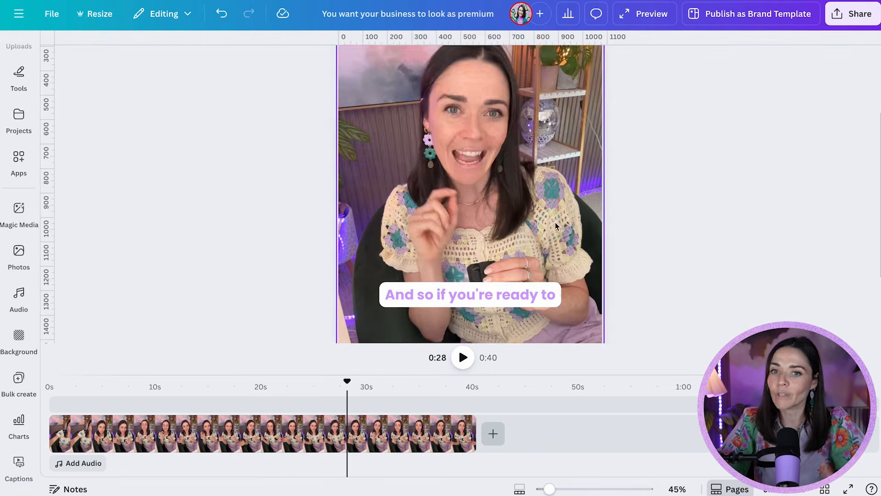
{"action": "scroll", "coordinate": [545, 215], "scroll_direction": "down", "scroll_amount": 5}
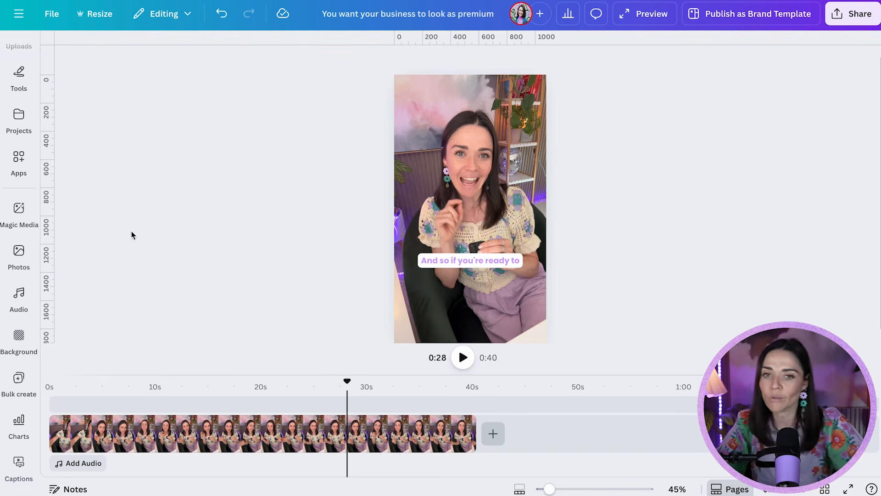
Step: Add a text box at about 0:34 reading SIGN UP NOW, enlarge it and move it to the top of the video
{"action": "left_click", "coordinate": [413, 399]}
{"action": "type", "text": "text"}
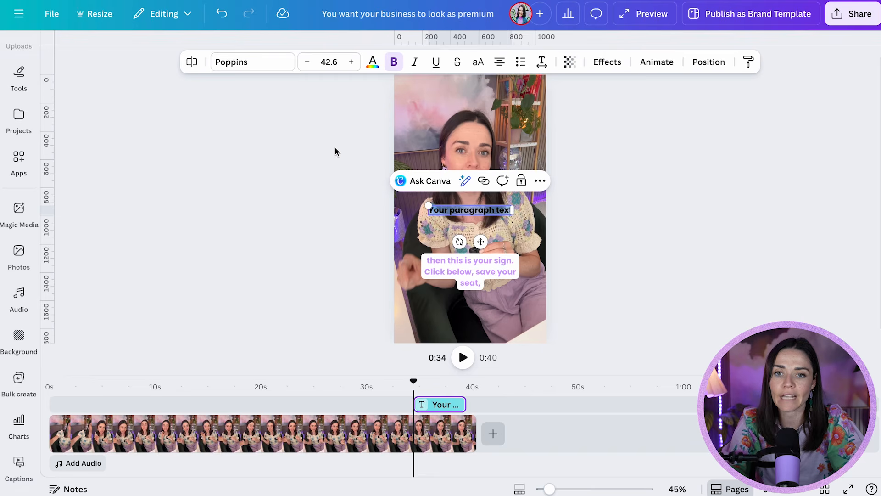
{"action": "type", "text": "SIGN UP"}
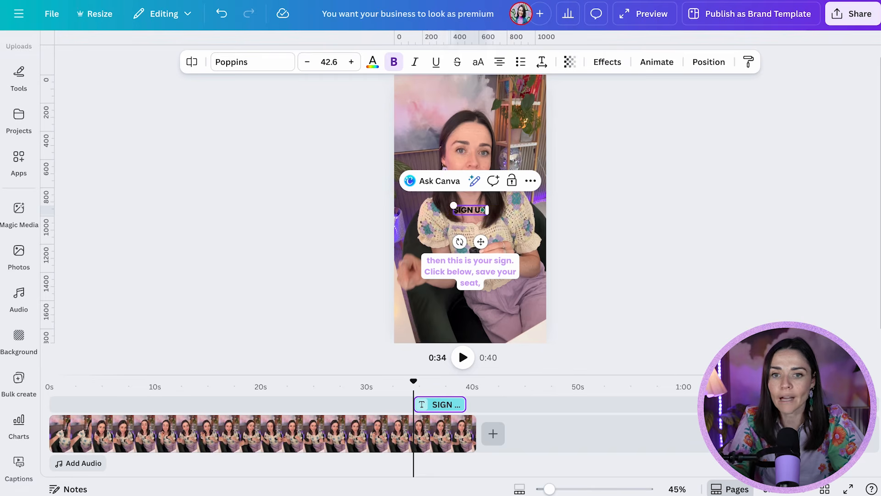
{"action": "type", "text": " NO"}
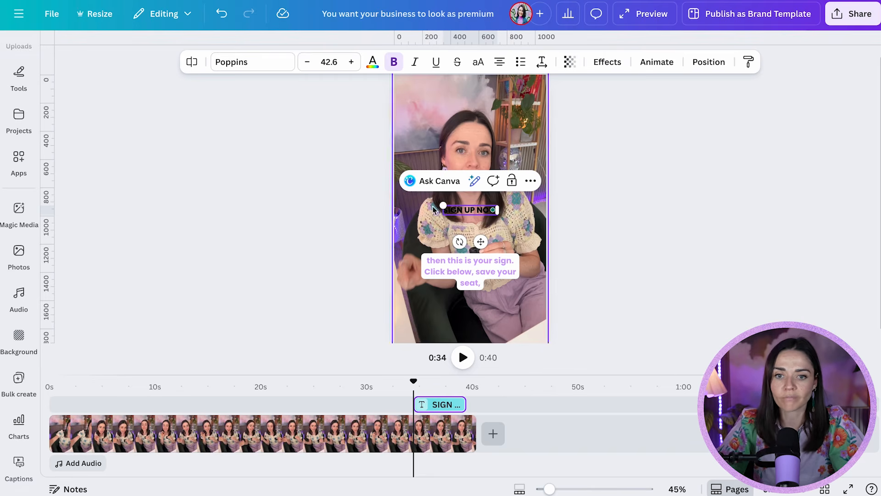
{"action": "left_click_drag", "start_coordinate": [439, 203], "coordinate": [406, 199]}
{"action": "left_click_drag", "start_coordinate": [425, 208], "coordinate": [435, 109]}
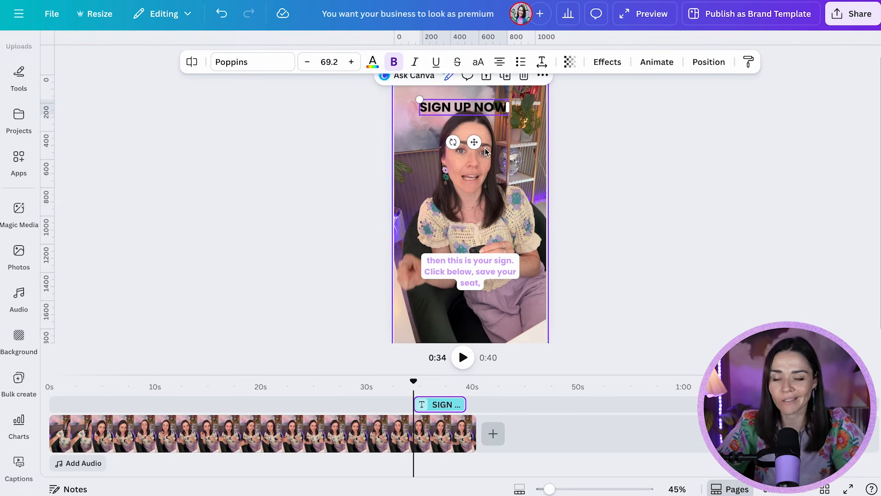
Step: Shift the SIGN UP NOW text clip earlier on the timeline to start around 0:33
{"action": "scroll", "coordinate": [432, 451], "scroll_direction": "up", "scroll_amount": 5}
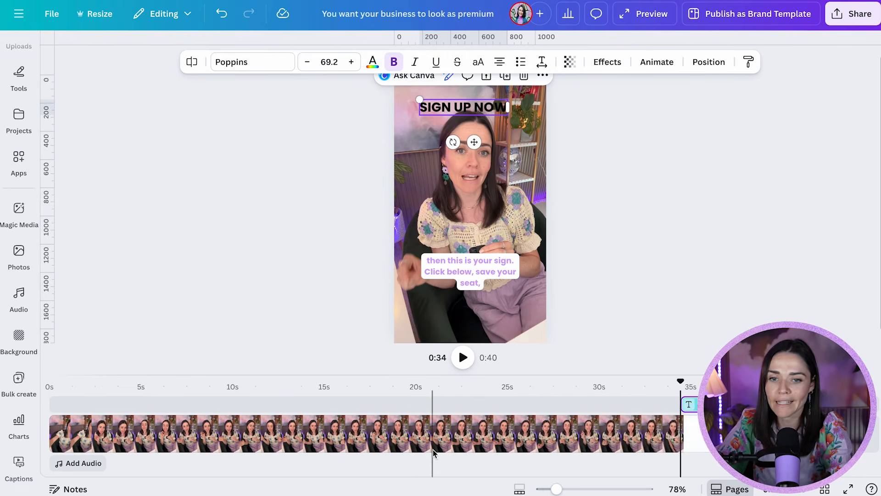
{"action": "scroll", "coordinate": [609, 434], "scroll_direction": "down", "scroll_amount": 4}
{"action": "scroll", "coordinate": [520, 438], "scroll_direction": "up", "scroll_amount": 3}
{"action": "left_click_drag", "start_coordinate": [673, 409], "coordinate": [615, 405]}
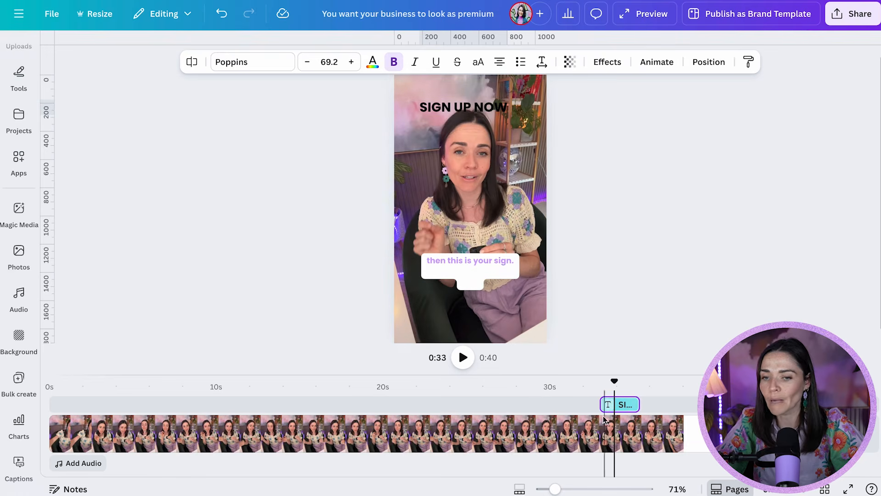
Step: Play back the ending to preview the SIGN UP NOW text with the captions
{"action": "left_click", "coordinate": [596, 404]}
{"action": "key", "text": "space"}
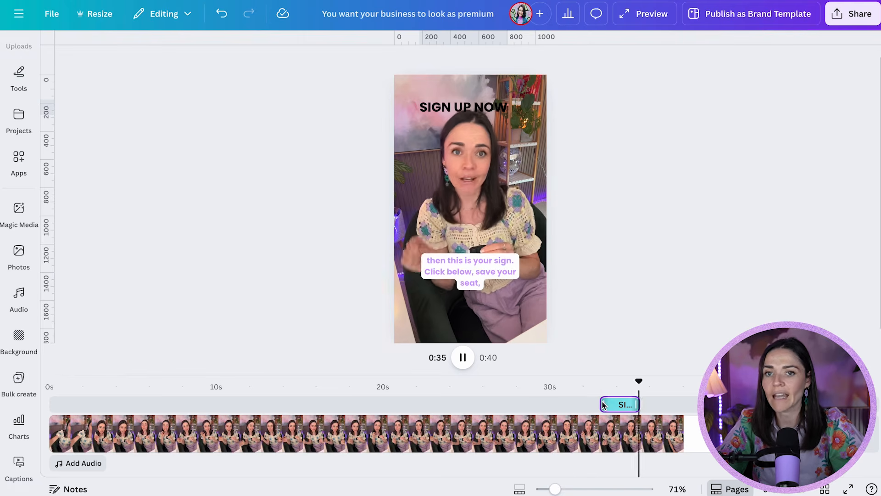
{"action": "key", "text": "space"}
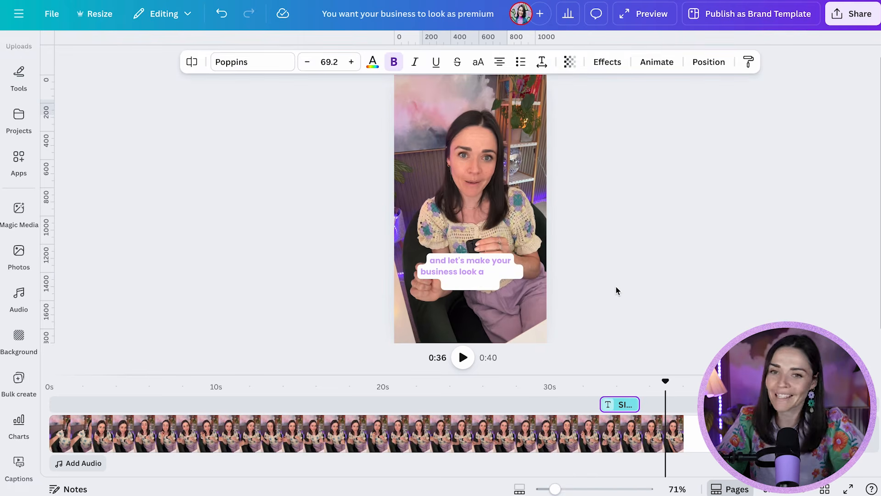